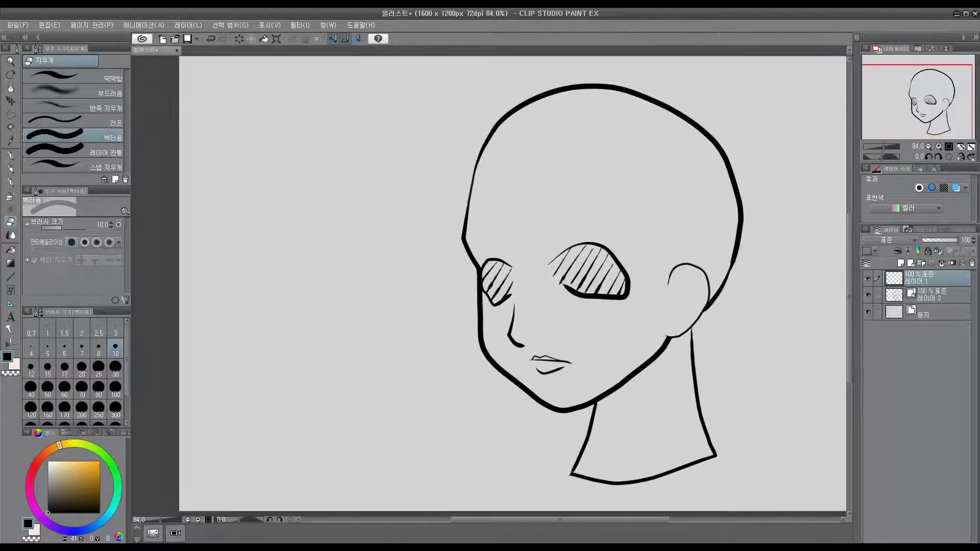
Draw a long curved test stroke beside the face with the size 40 G-pen and magnify its edge pixels.
key("p")
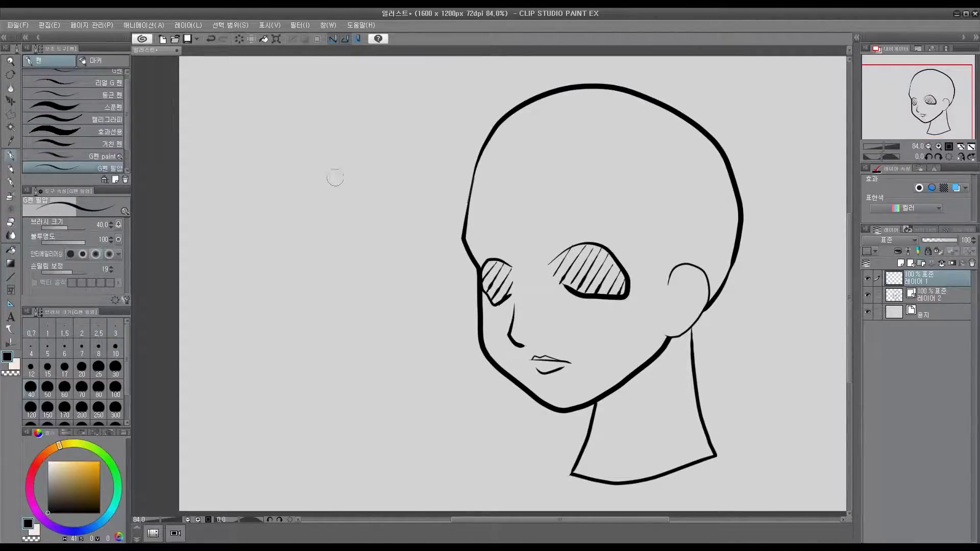
mouse_move(337, 175)
left_mouse_down()
mouse_move(298, 228)
mouse_move(256, 339)
left_mouse_up()
scroll(260, 322, "up", 6)
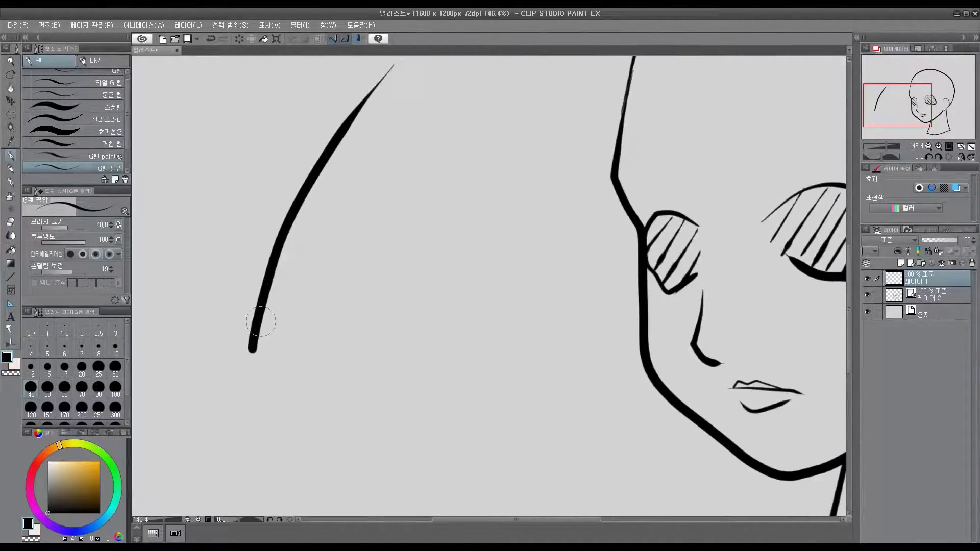
mouse_move(297, 343)
left_mouse_down()
mouse_move(470, 423)
mouse_move(608, 409)
left_mouse_up()
scroll(470, 423, "up", 5)
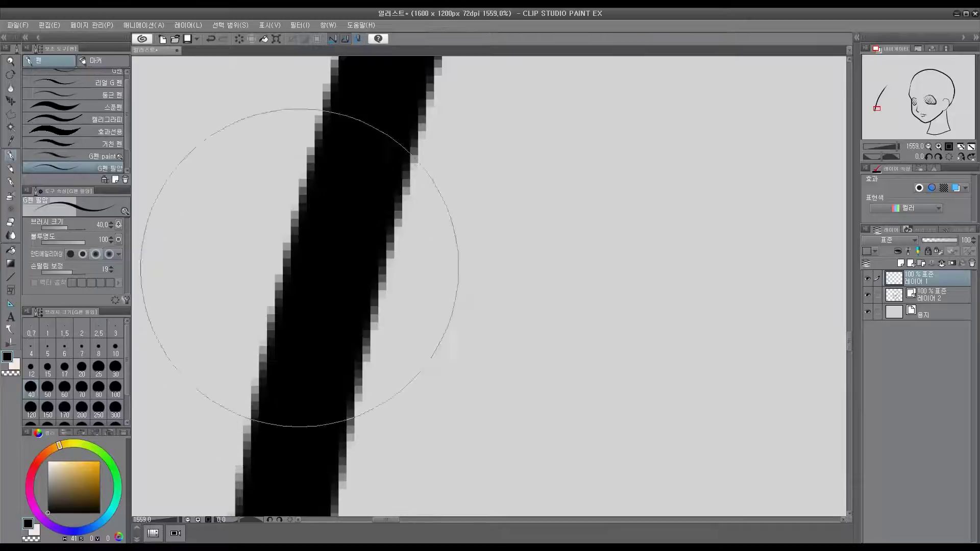
scroll(360, 324, "down", 12)
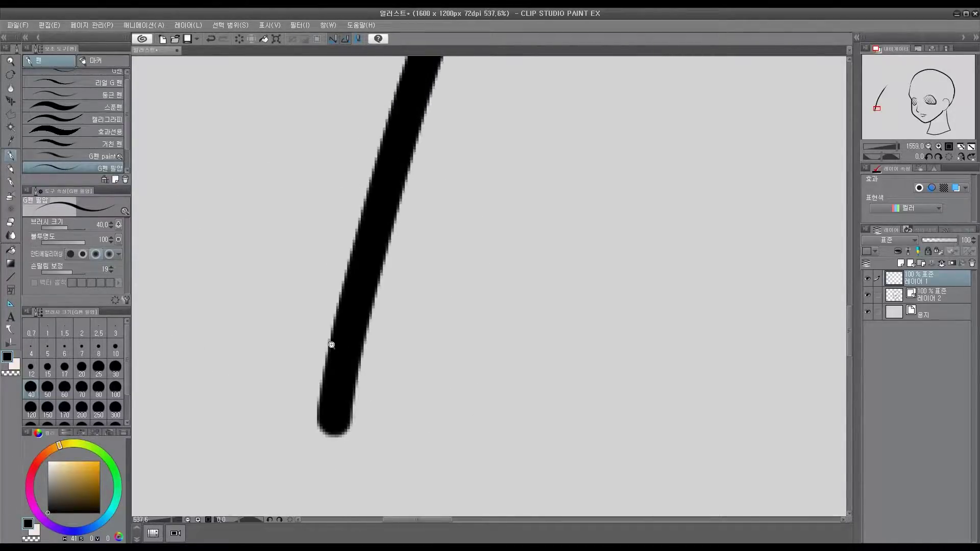
left_click_drag(336, 309, 271, 317)
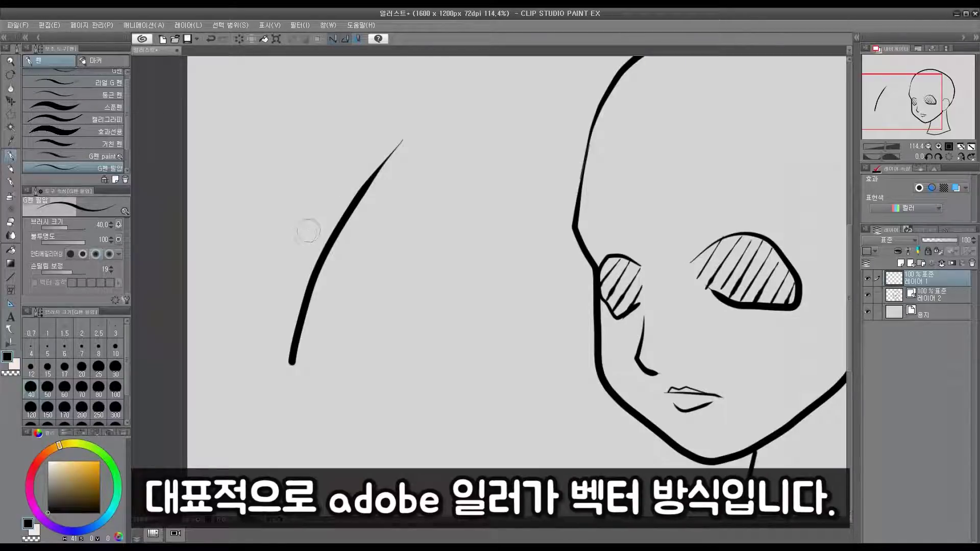
Add a new vector layer above the head drawing's layer.
key("e")
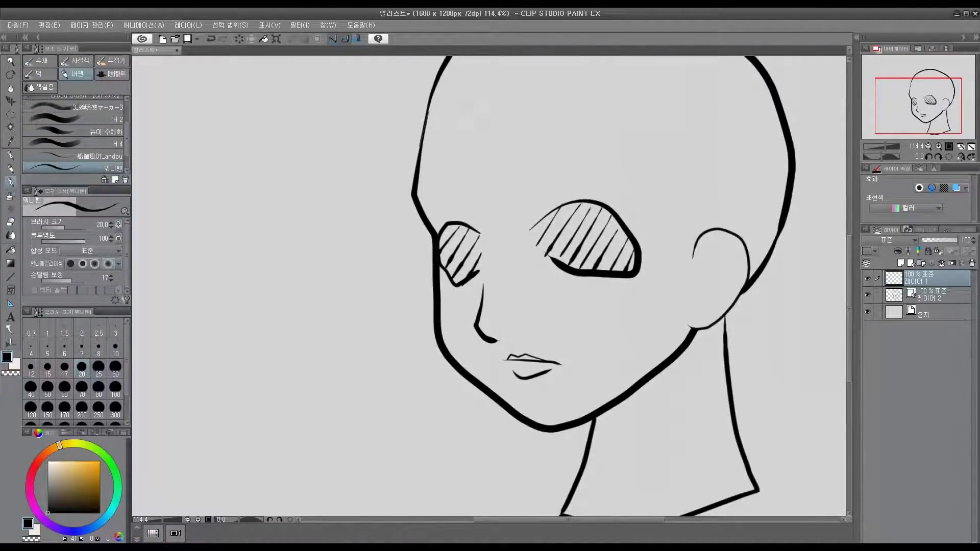
scroll(515, 153, "down", 2)
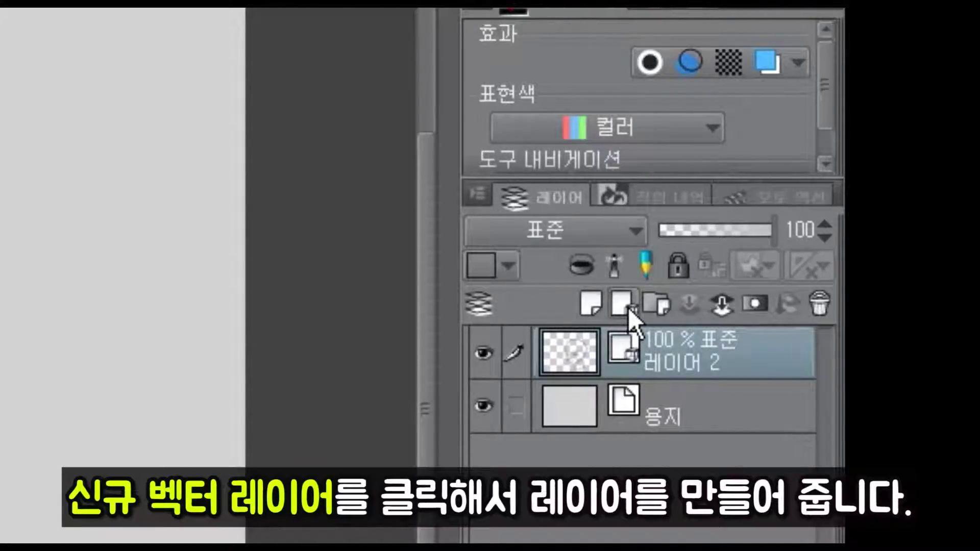
left_click(628, 308)
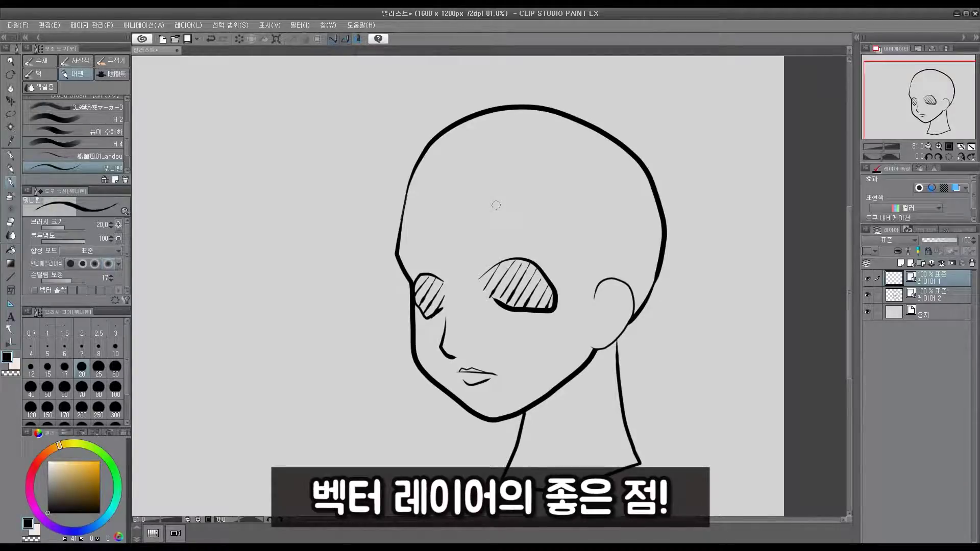
left_click_drag(512, 267, 482, 289)
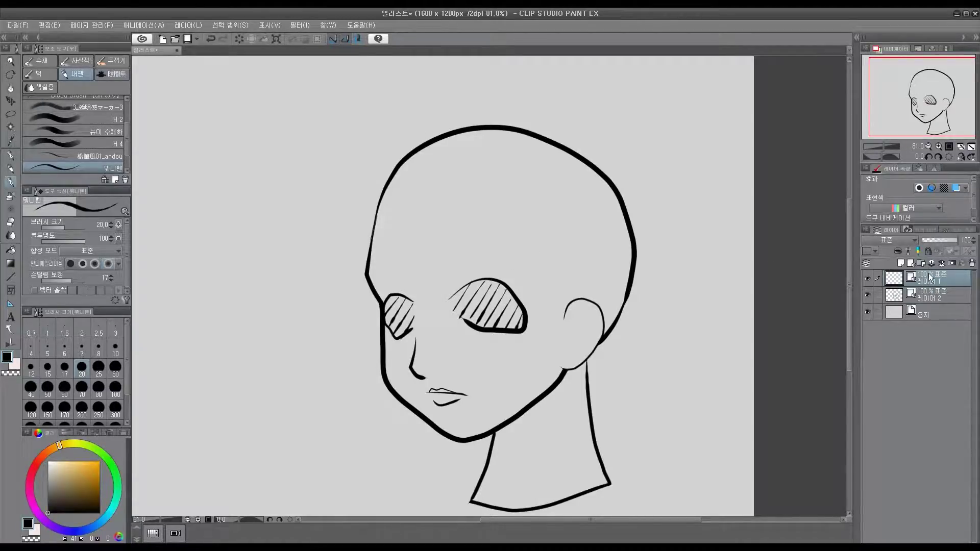
left_click(868, 295)
left_click(868, 295)
Draw the hair outline, fringe strands and top tuft over the head on the new vector layer with the size 20 pen.
left_click_drag(411, 275, 389, 255)
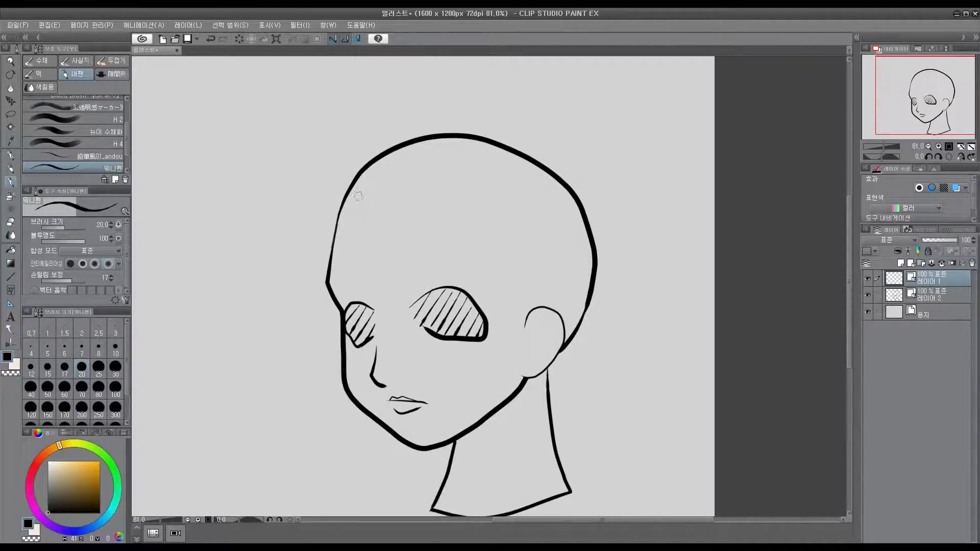
left_click_drag(357, 195, 332, 194)
mouse_move(327, 139)
left_mouse_down()
mouse_move(360, 280)
mouse_move(389, 322)
left_mouse_up()
left_click_drag(413, 118, 467, 312)
left_click_drag(440, 238, 487, 331)
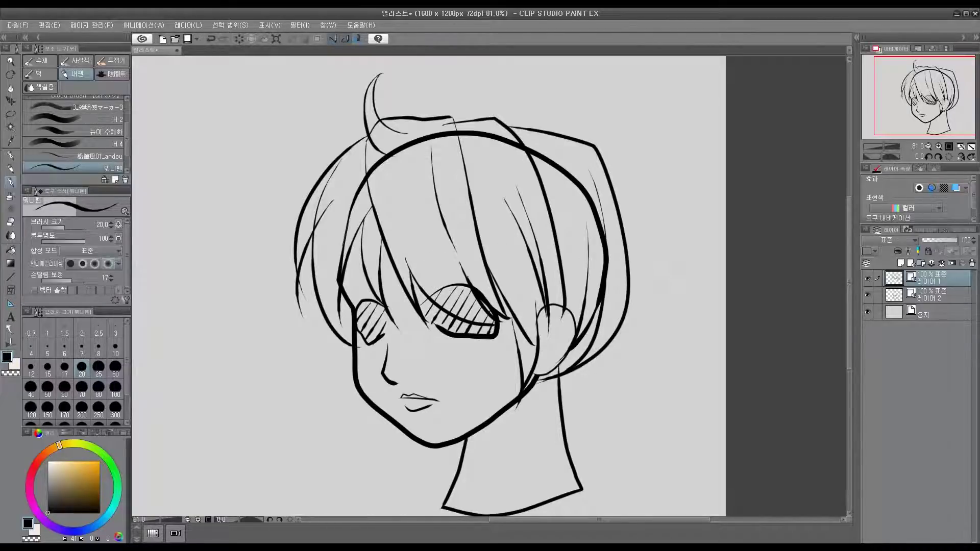
Hide the head drawing's layer and isolate the hair lines around the fringe.
left_click(868, 295)
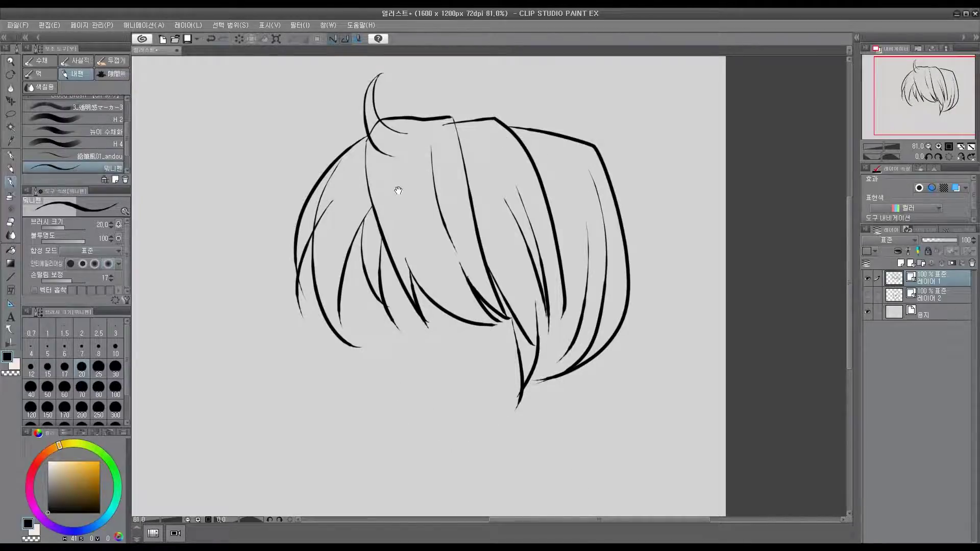
left_click_drag(398, 191, 405, 219)
left_click_drag(399, 273, 412, 338)
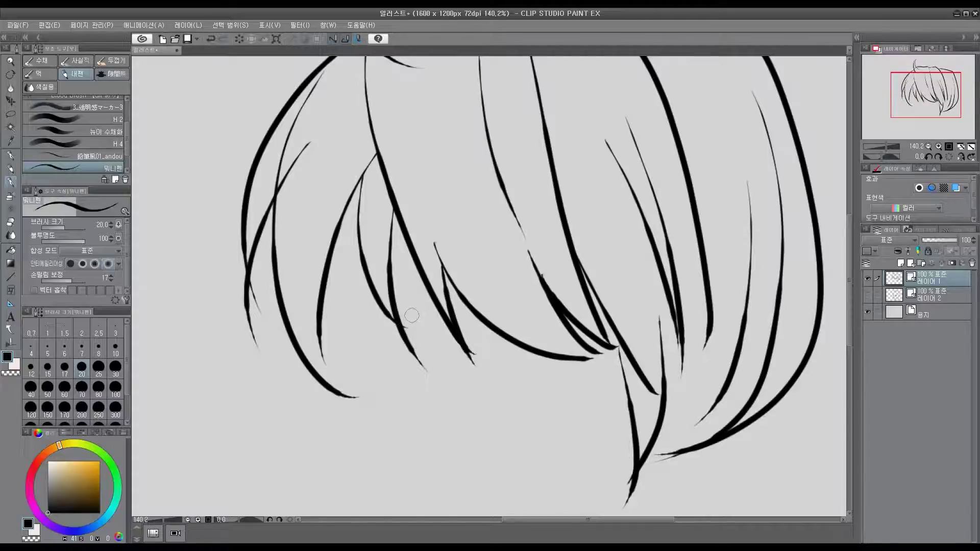
Circle the overshooting strand ends along the fringe as temporary marks, and undo them.
mouse_move(389, 355)
left_mouse_down()
mouse_move(364, 317)
mouse_move(417, 317)
mouse_move(421, 348)
mouse_move(369, 353)
mouse_move(487, 368)
mouse_move(472, 332)
left_mouse_up()
key("ctrl+z")
key("ctrl+z")
key("ctrl+z")
key("ctrl+z")
key("ctrl+z")
key("ctrl+z")
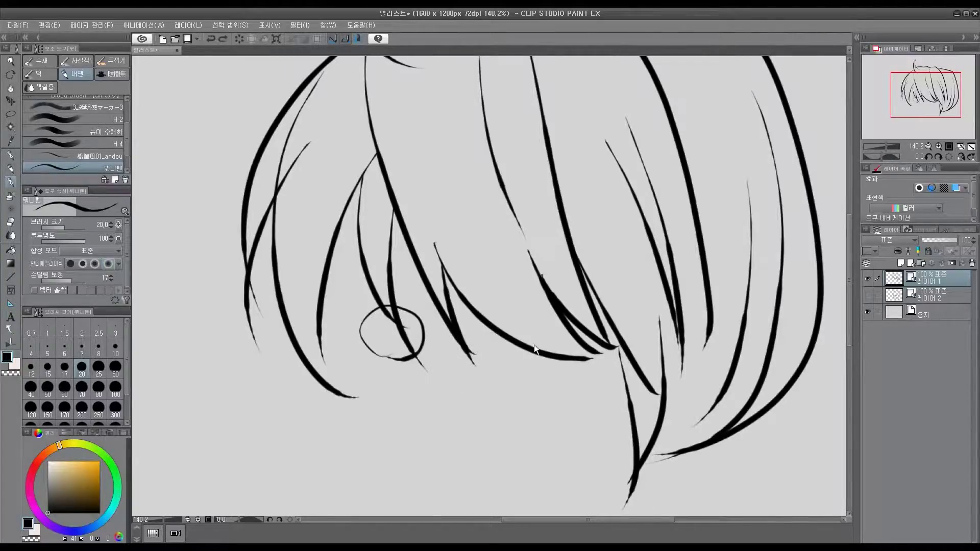
Circle the crossing lines at the tip of the side lock near the ear, and undo the circle.
left_click_drag(545, 337, 394, 317)
mouse_move(469, 414)
left_mouse_down()
mouse_move(505, 408)
mouse_move(472, 403)
left_mouse_up()
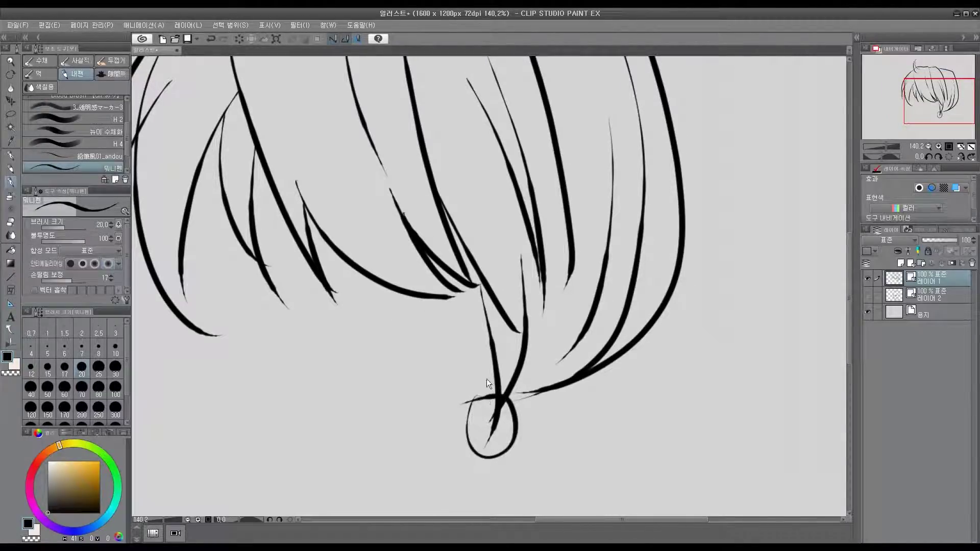
key("ctrl+z")
Circle the overlapping line ends at the crown parting, and undo the circle.
left_click_drag(448, 278, 531, 392)
scroll(490, 364, "down", 1)
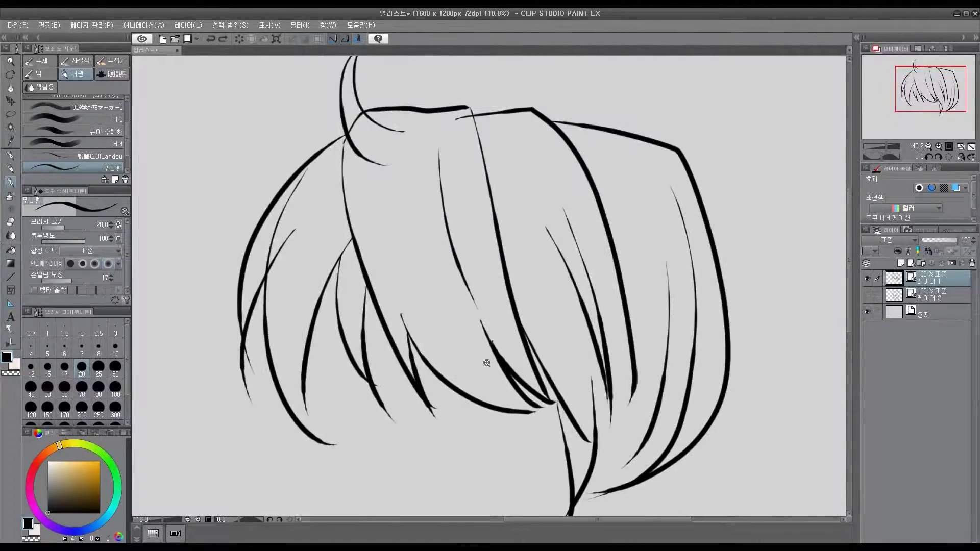
left_click_drag(462, 133, 474, 220)
mouse_move(468, 182)
left_mouse_down()
mouse_move(480, 225)
mouse_move(466, 201)
left_mouse_up()
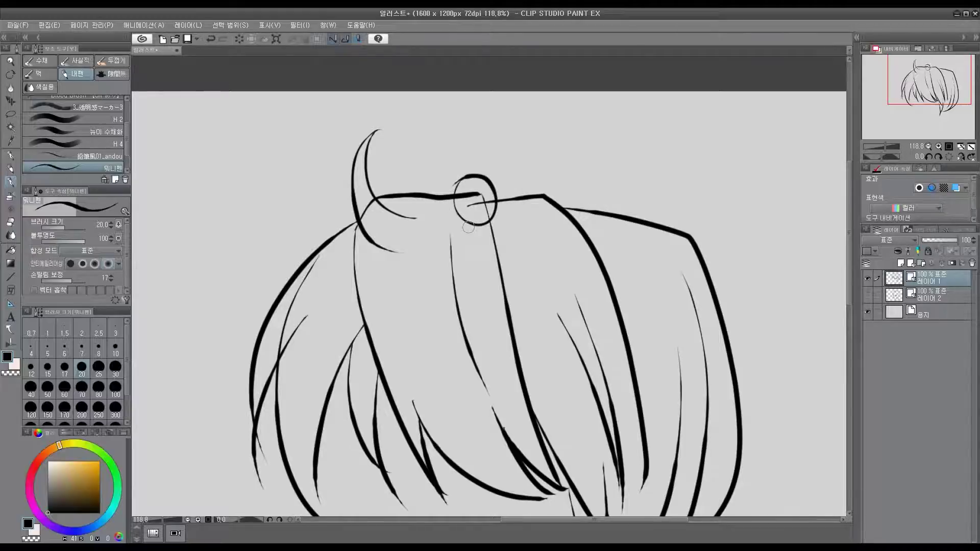
key("ctrl+z")
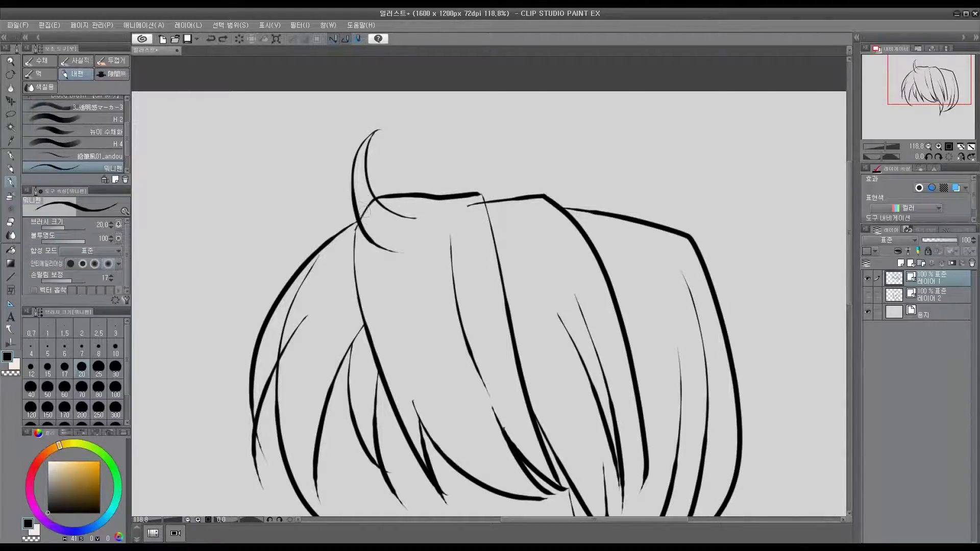
Circle the tuft on top of the hair, mark over its outer line in red, and undo both marks.
mouse_move(413, 258)
left_mouse_down()
mouse_move(378, 266)
mouse_move(357, 116)
mouse_move(432, 240)
mouse_move(401, 270)
left_mouse_up()
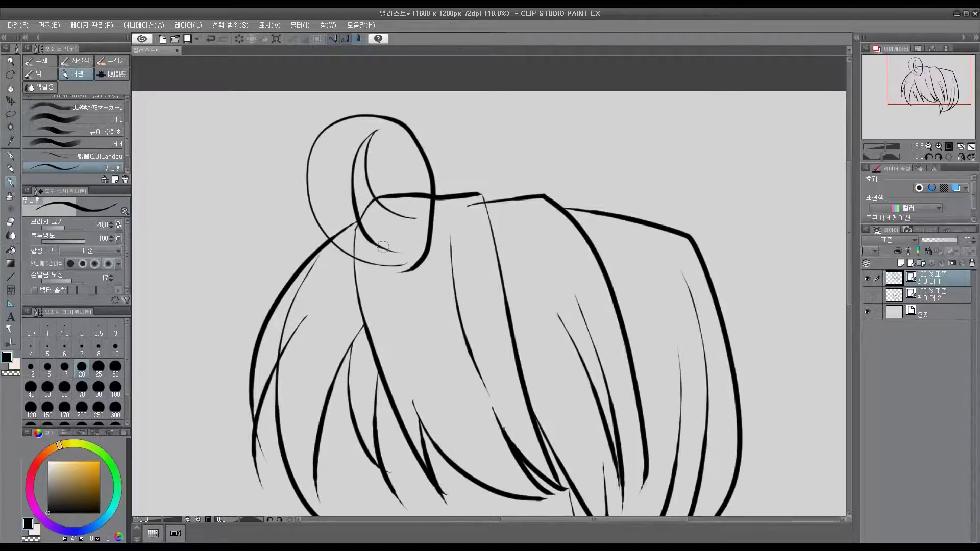
key("ctrl+z")
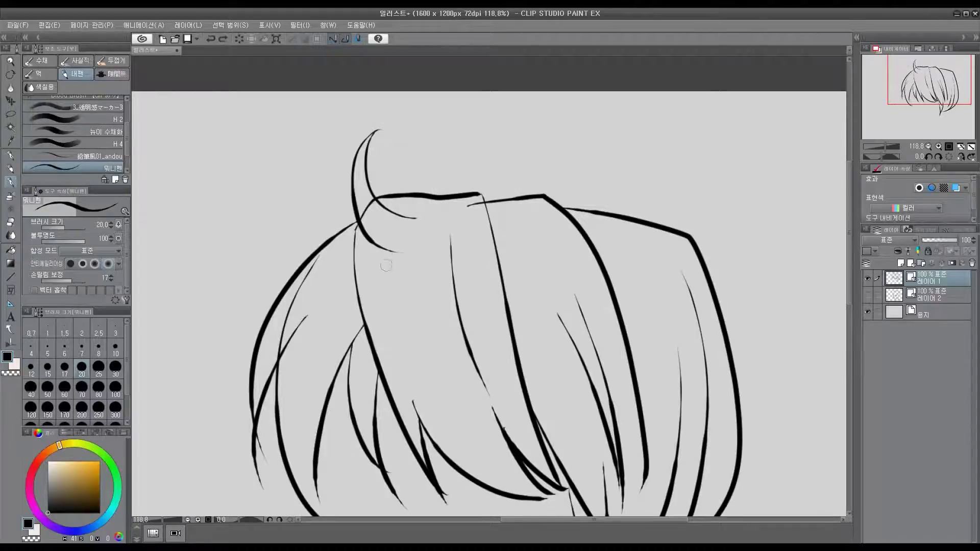
left_click_drag(381, 321, 407, 203)
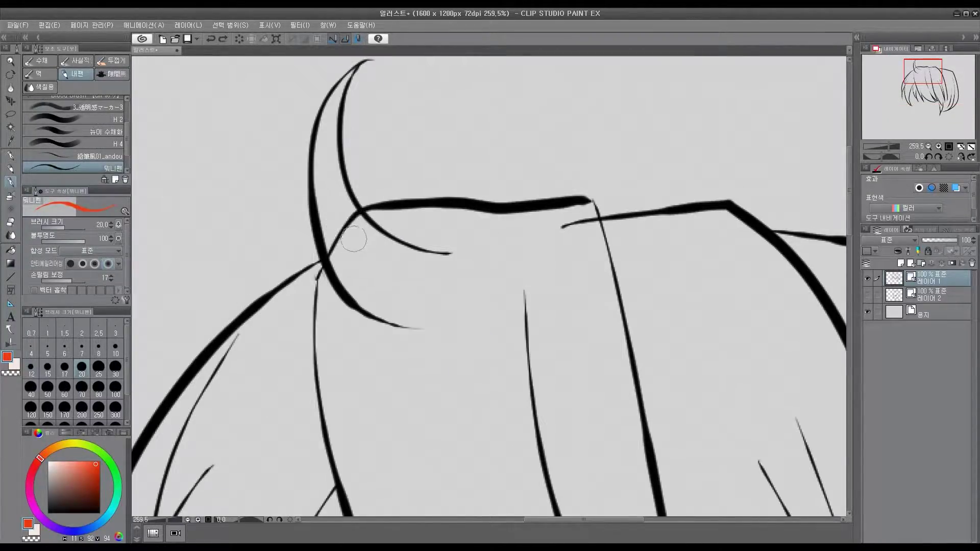
left_click_drag(312, 199, 357, 305)
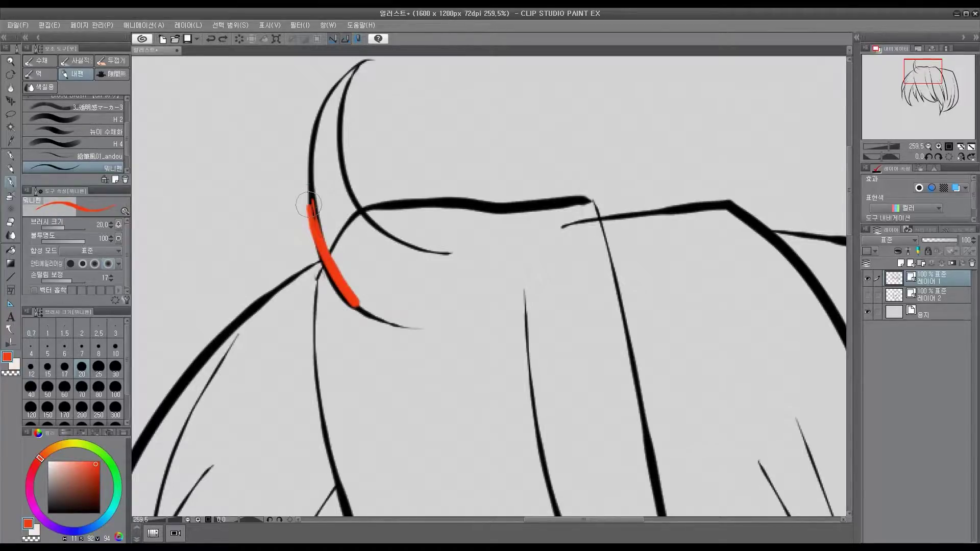
key("ctrl+z")
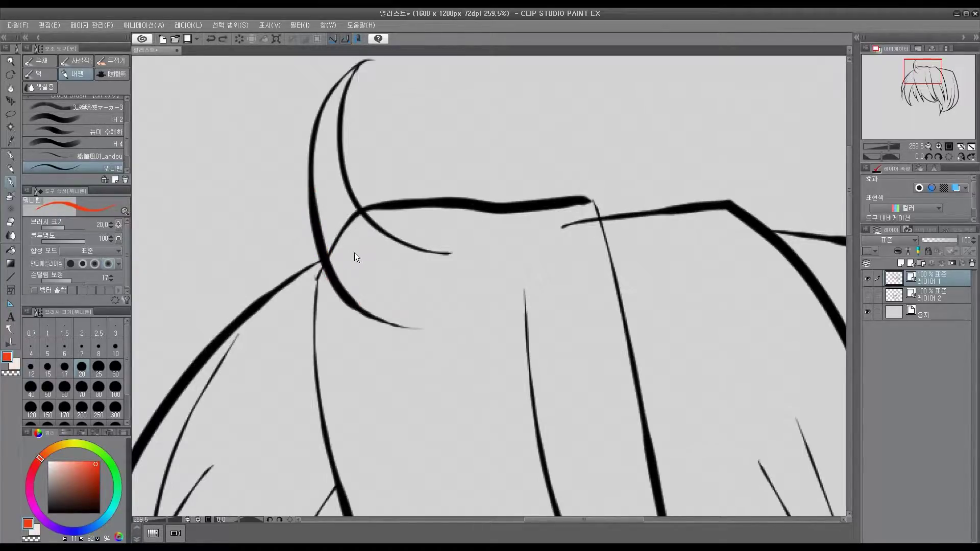
Mark the overlapping outer strand on the face side of the hair in red, and undo the mark.
scroll(358, 250, "down", 3)
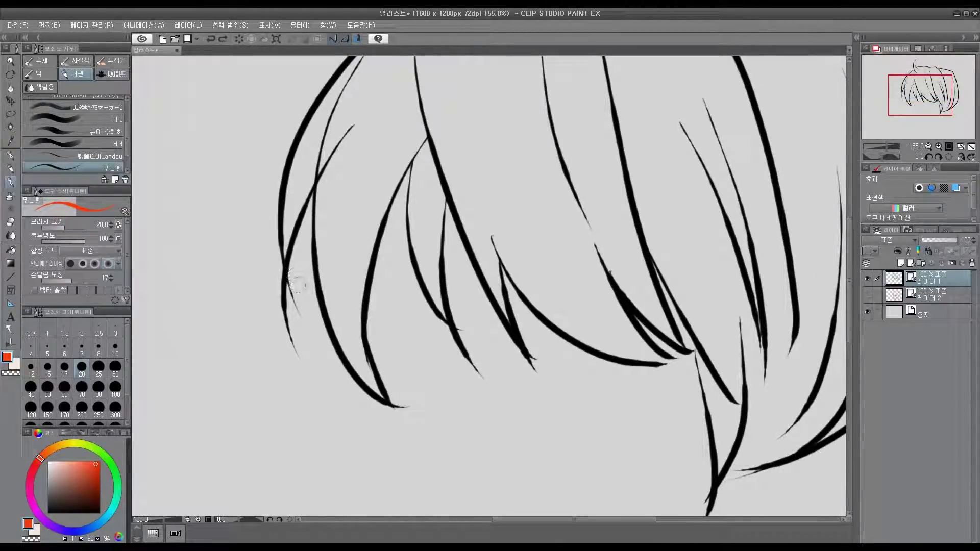
left_click_drag(289, 248, 286, 317)
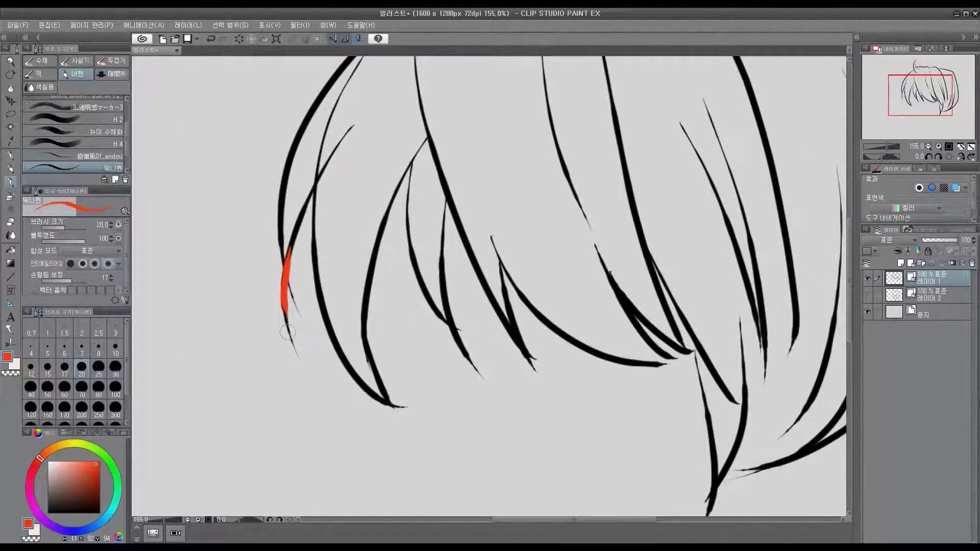
key("ctrl+z")
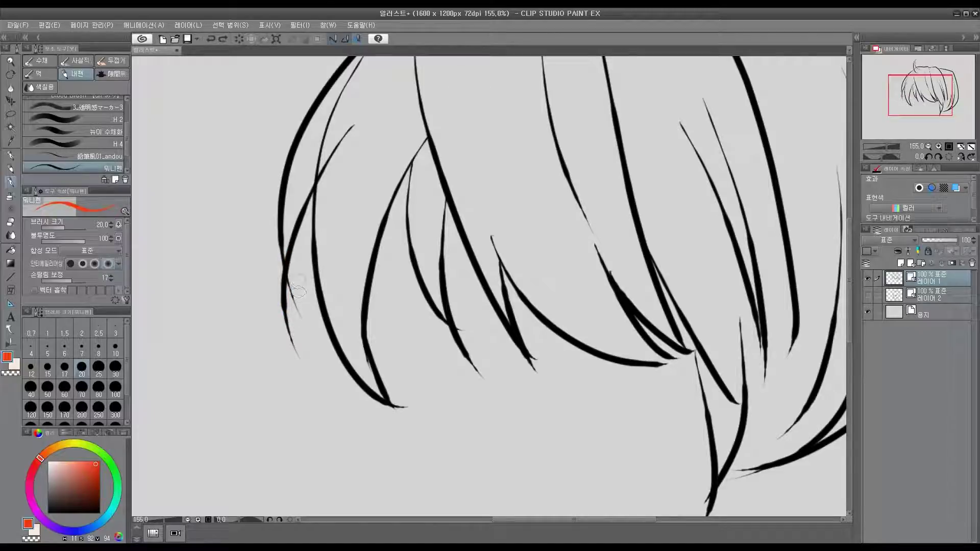
Switch to the vector eraser (벡터용) at brush size 10.
left_click_drag(370, 248, 329, 287)
scroll(330, 286, "down", 2)
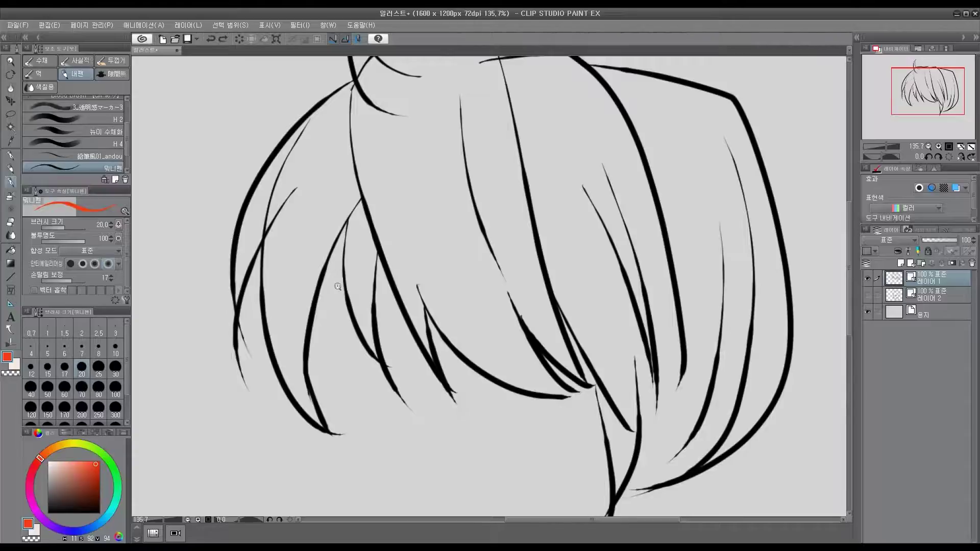
left_click_drag(350, 289, 338, 253)
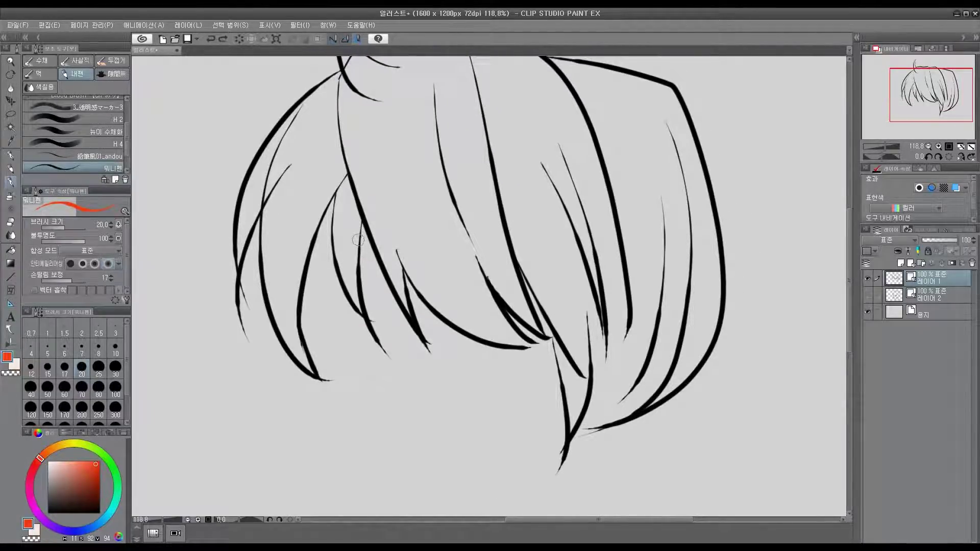
left_click_drag(357, 238, 356, 251)
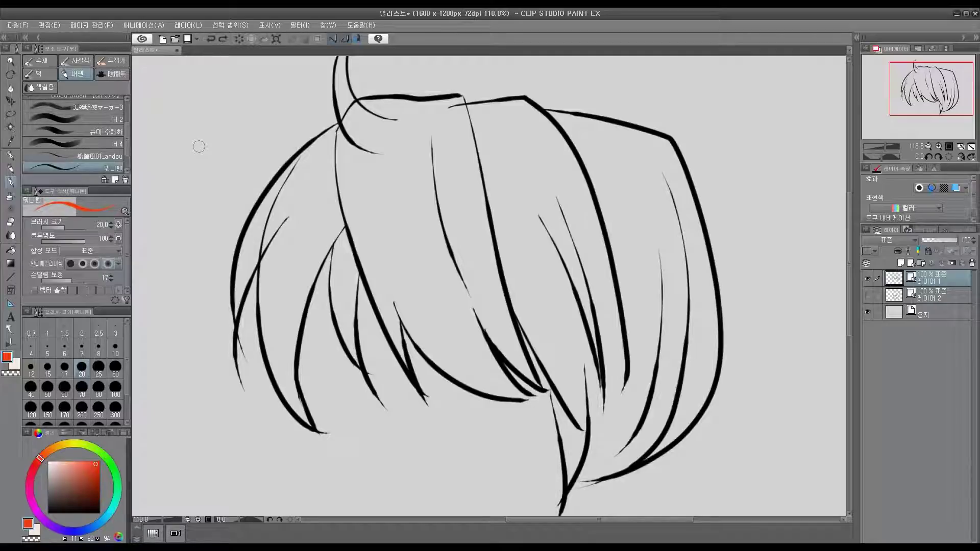
key("e")
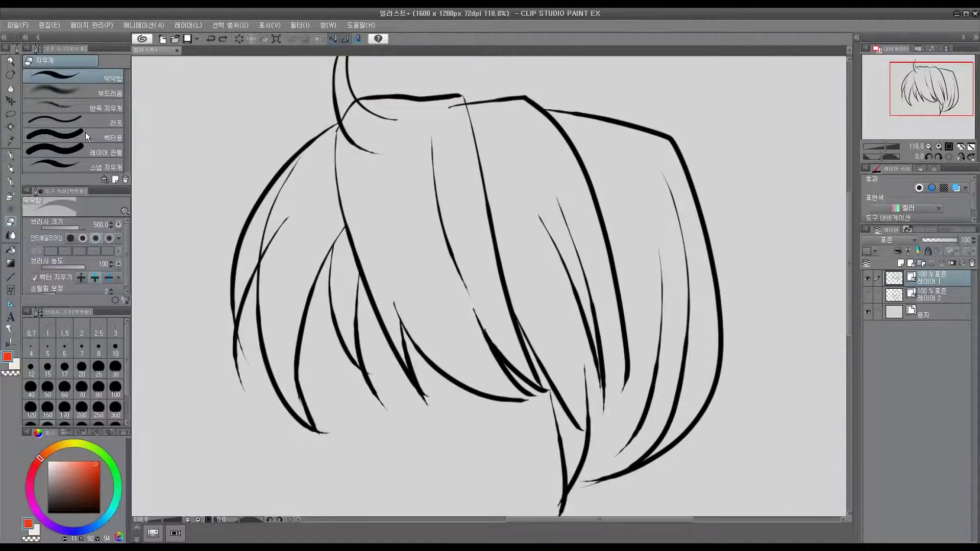
left_click(89, 137)
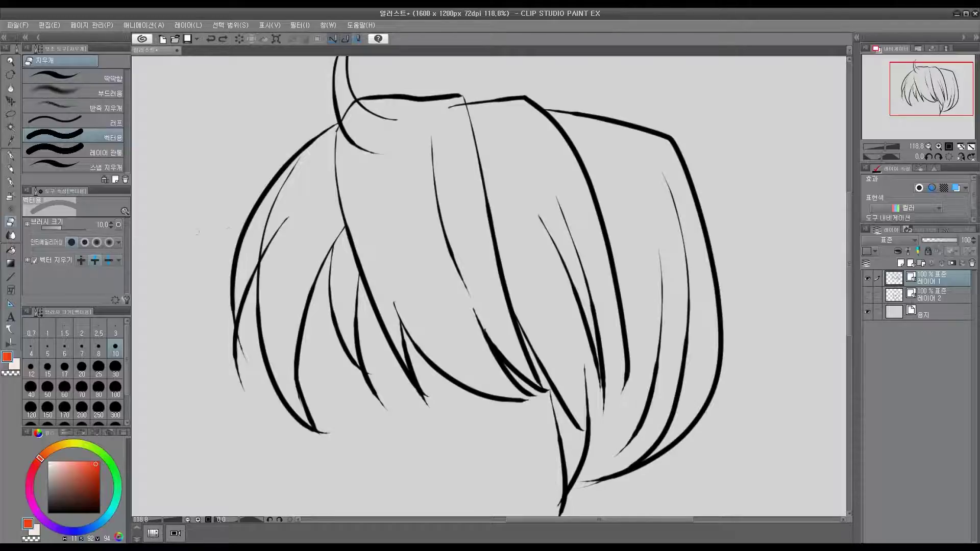
Erase the line crossing through the base of the top tuft and the overshooting line end at the crown parting.
left_click_drag(262, 244, 259, 264)
left_click_drag(287, 221, 280, 274)
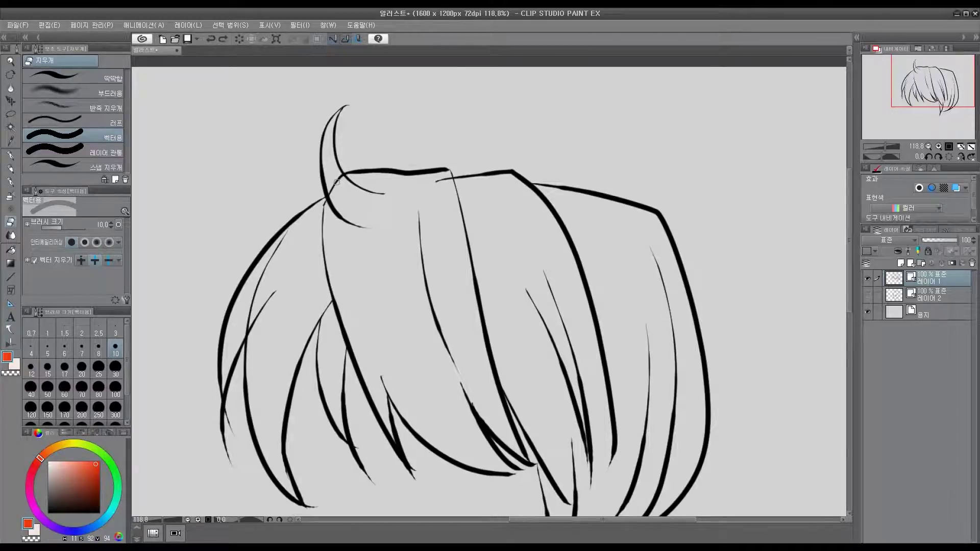
left_click_drag(336, 182, 339, 185)
left_click_drag(323, 248, 269, 258)
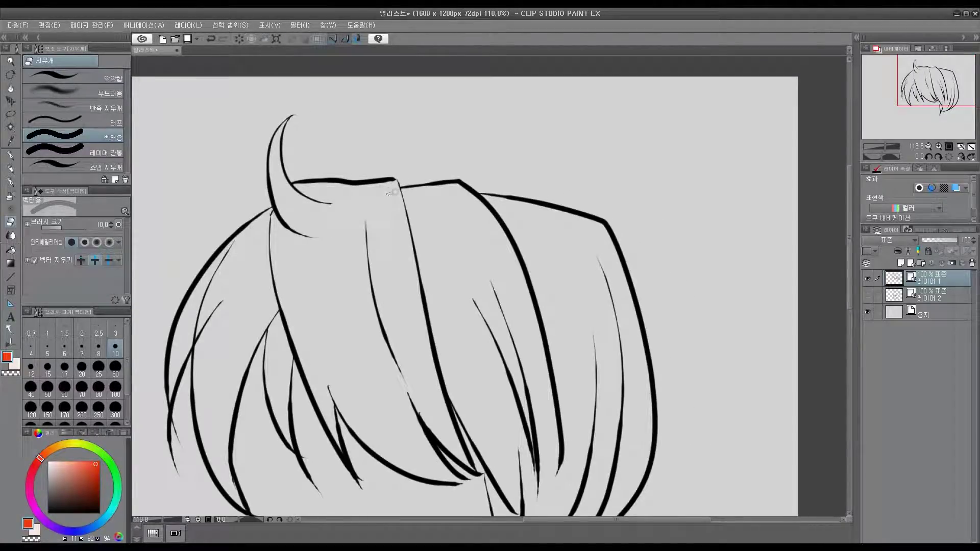
Erase the overshooting line ends at the tips of the outer hair strands on the face side.
left_click_drag(378, 294, 357, 157)
left_click_drag(352, 337, 355, 287)
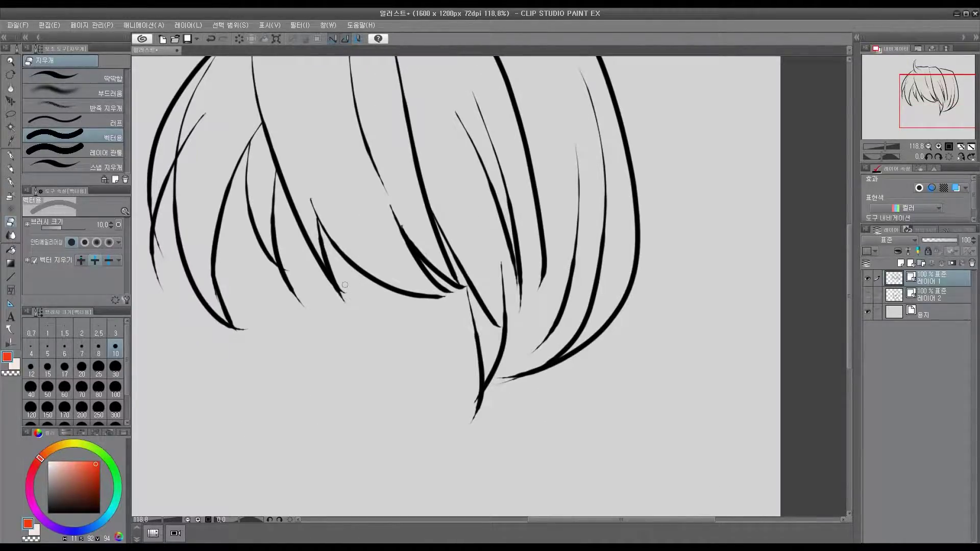
mouse_move(289, 303)
left_mouse_down()
mouse_move(292, 289)
mouse_move(291, 327)
mouse_move(249, 339)
left_mouse_up()
left_click_drag(260, 302, 353, 338)
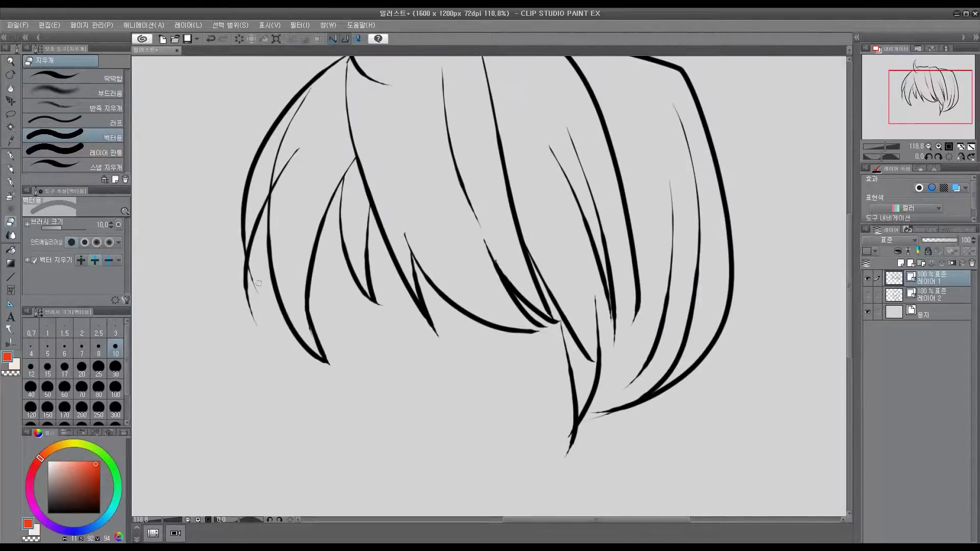
left_click_drag(251, 304, 261, 329)
Try erasing the overlapping inner line of the bangs strand beside the parting line, and undo it.
mouse_move(401, 291)
left_mouse_down()
mouse_move(291, 293)
mouse_move(294, 300)
left_mouse_up()
left_click_drag(390, 270, 400, 269)
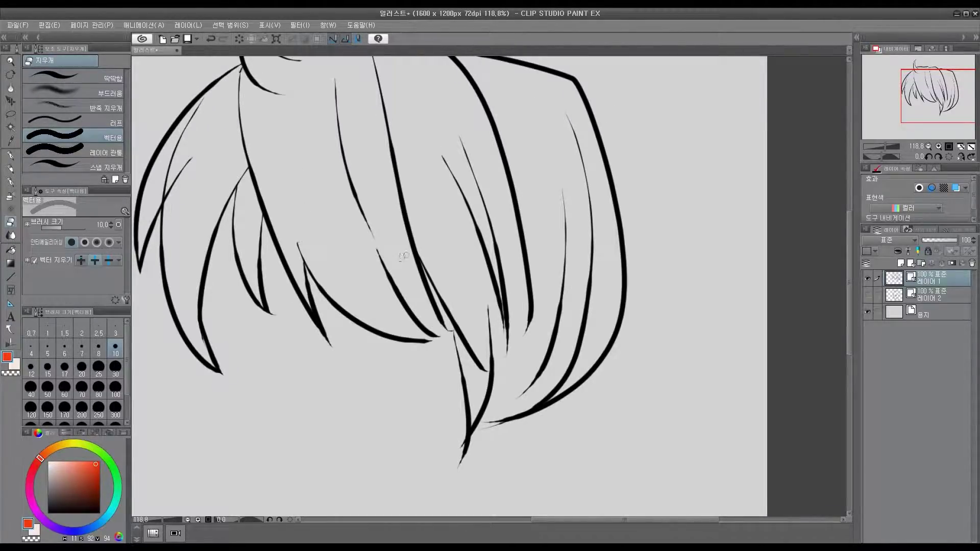
key("ctrl+z")
left_click_drag(420, 303, 410, 296)
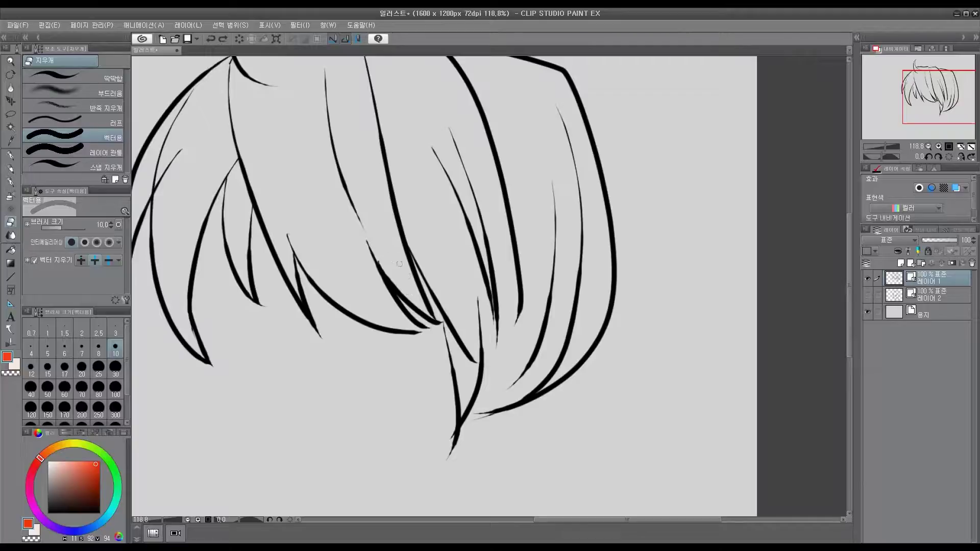
Erase the long loose strand running down the middle of the bangs with the vector eraser.
left_click_drag(352, 251, 379, 316)
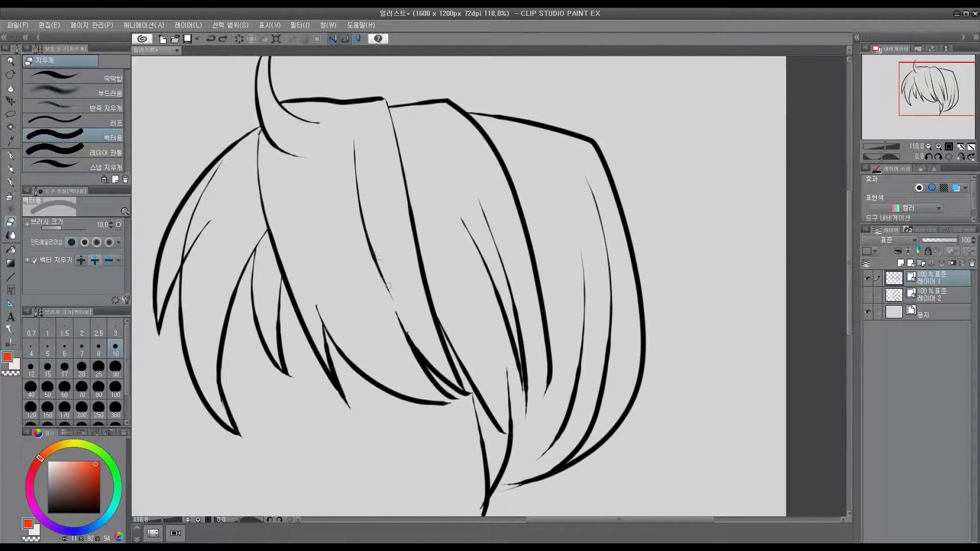
left_click(369, 220)
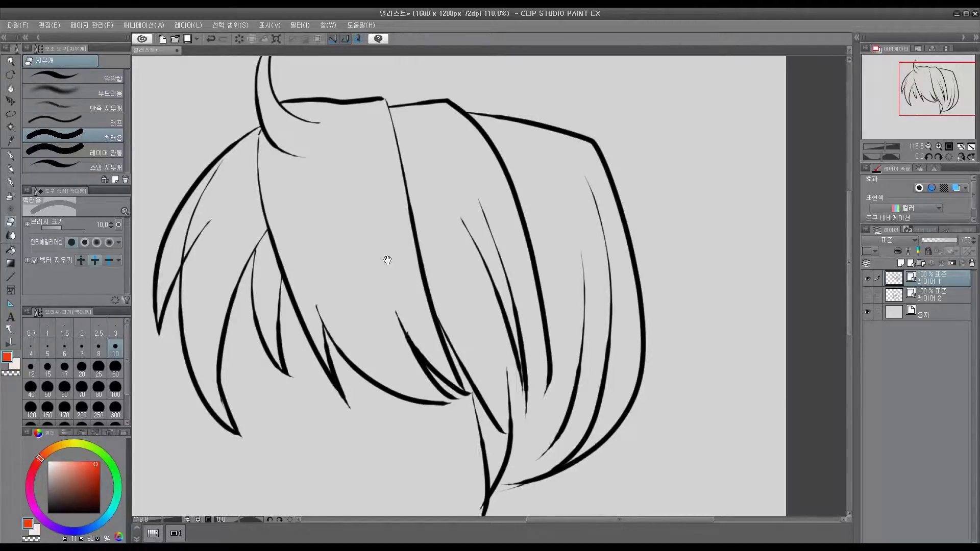
mouse_move(388, 259)
left_mouse_down()
mouse_move(385, 219)
mouse_move(397, 222)
left_mouse_up()
left_click_drag(395, 223, 386, 209)
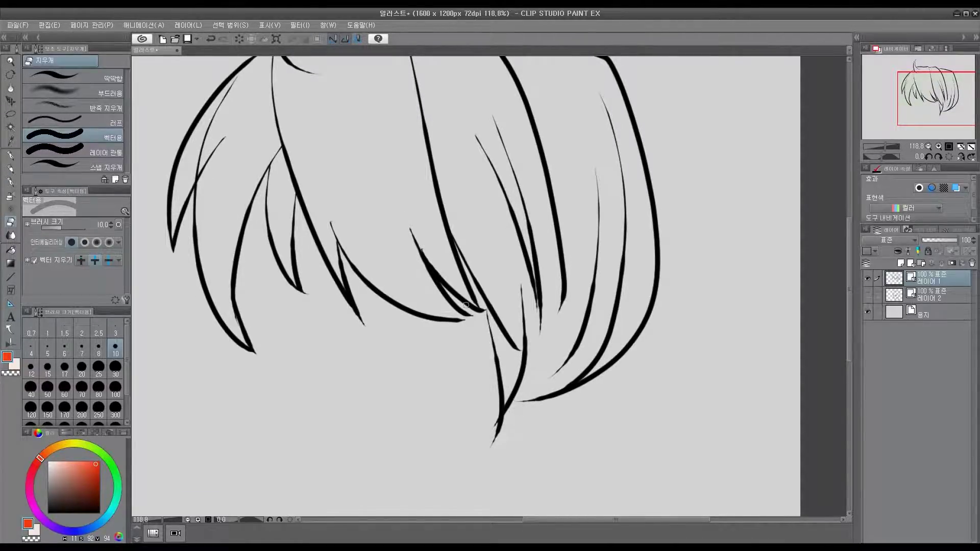
left_click_drag(400, 305, 407, 321)
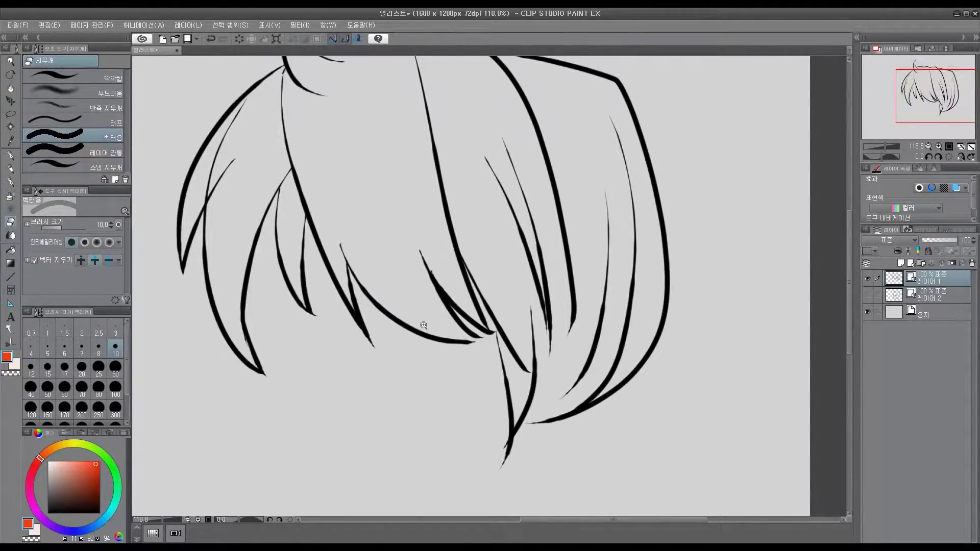
scroll(422, 326, "down", 1)
left_click_drag(605, 282, 624, 311)
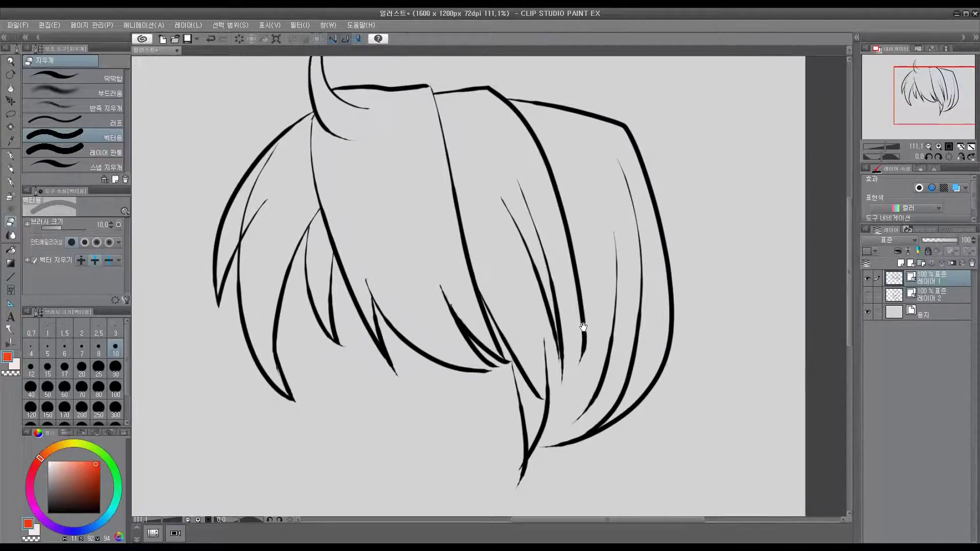
Show the face sketch layer 레이어 2 and make it the active layer.
left_click(868, 295)
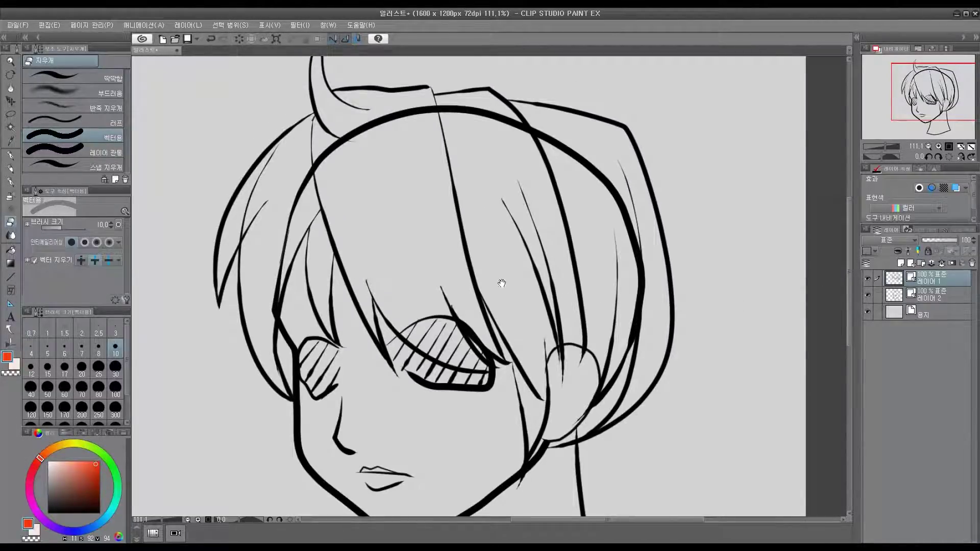
scroll(503, 281, "down", 2)
scroll(344, 266, "down", 2)
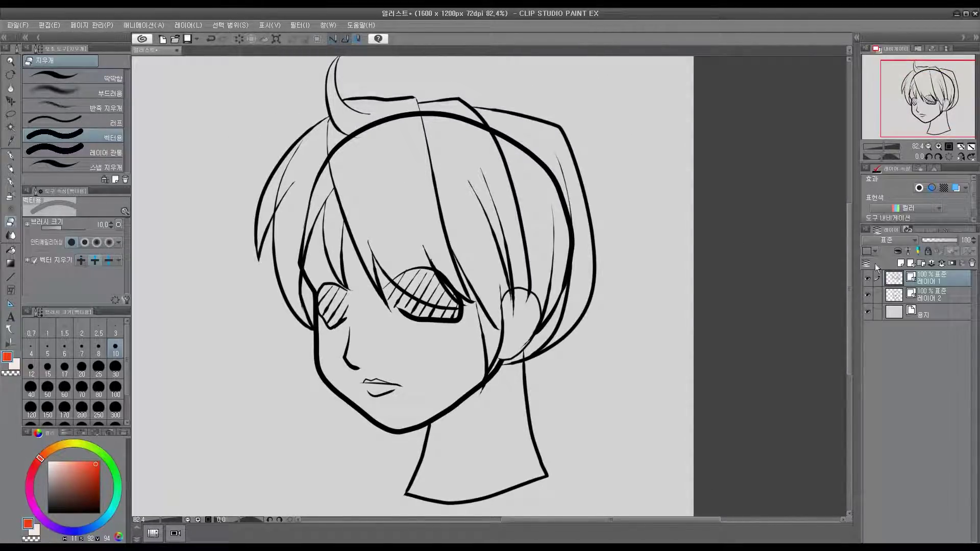
left_click(919, 295)
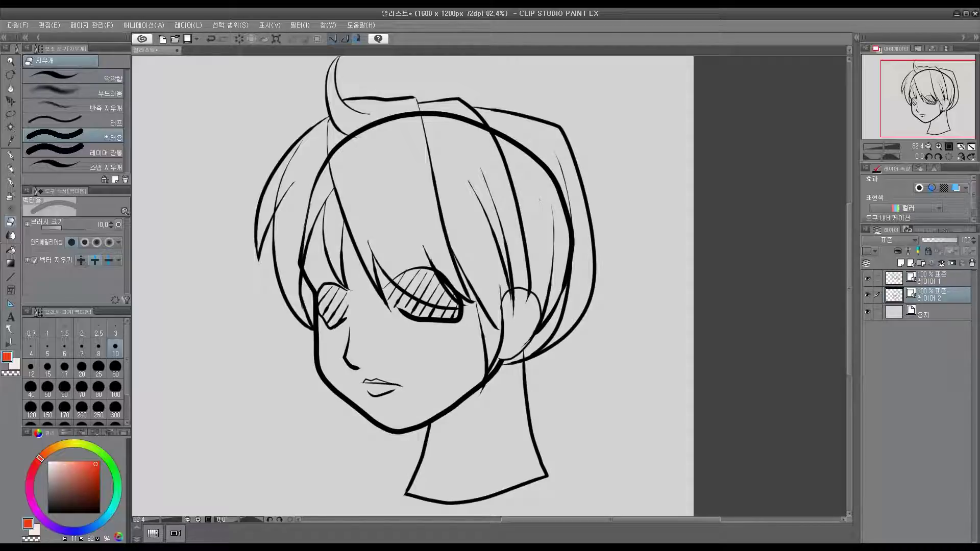
Erase the head outline running through the hair, from the face side over the crown to the back of the head.
left_click_drag(407, 177, 413, 199)
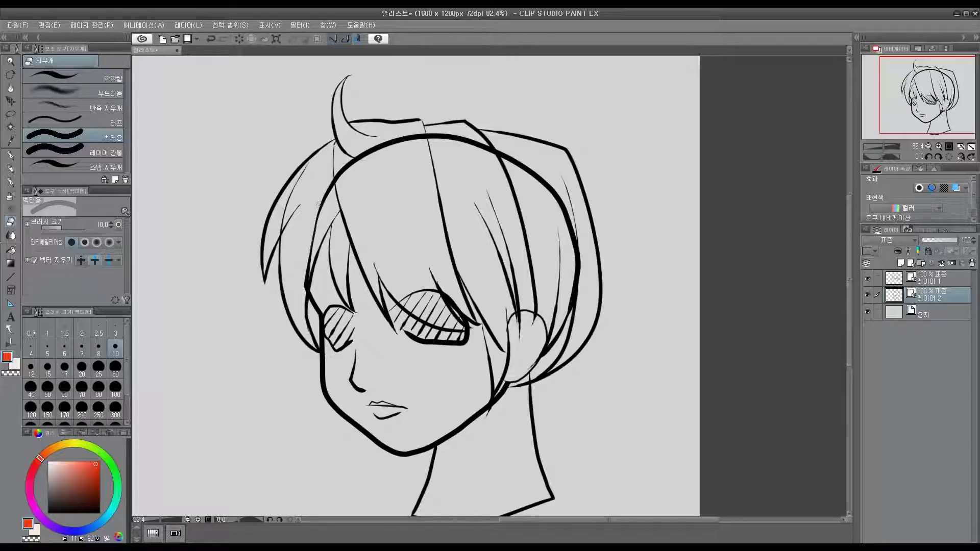
left_click_drag(319, 203, 307, 259)
mouse_move(331, 195)
left_mouse_down()
mouse_move(335, 179)
mouse_move(373, 149)
left_mouse_up()
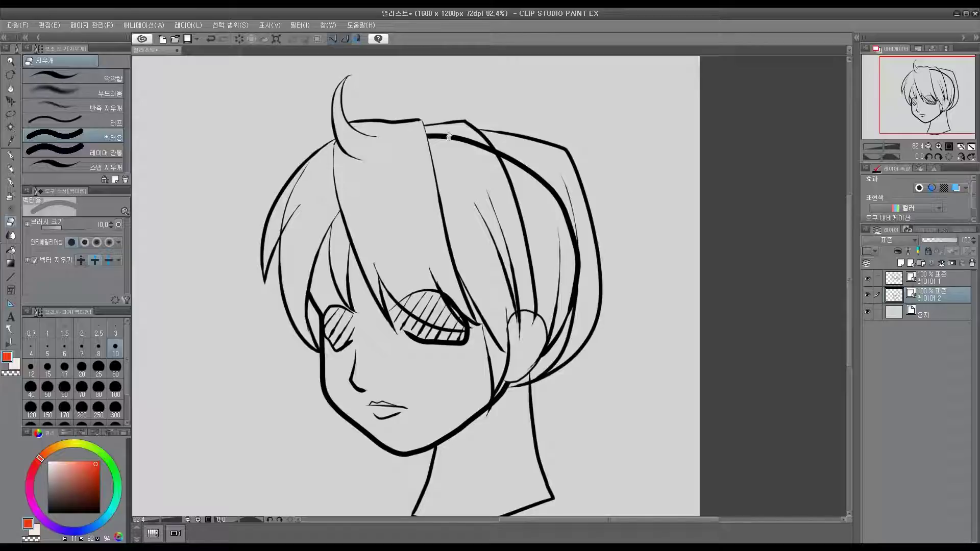
mouse_move(449, 137)
left_mouse_down()
mouse_move(514, 161)
mouse_move(552, 217)
left_mouse_up()
left_click_drag(564, 336, 558, 352)
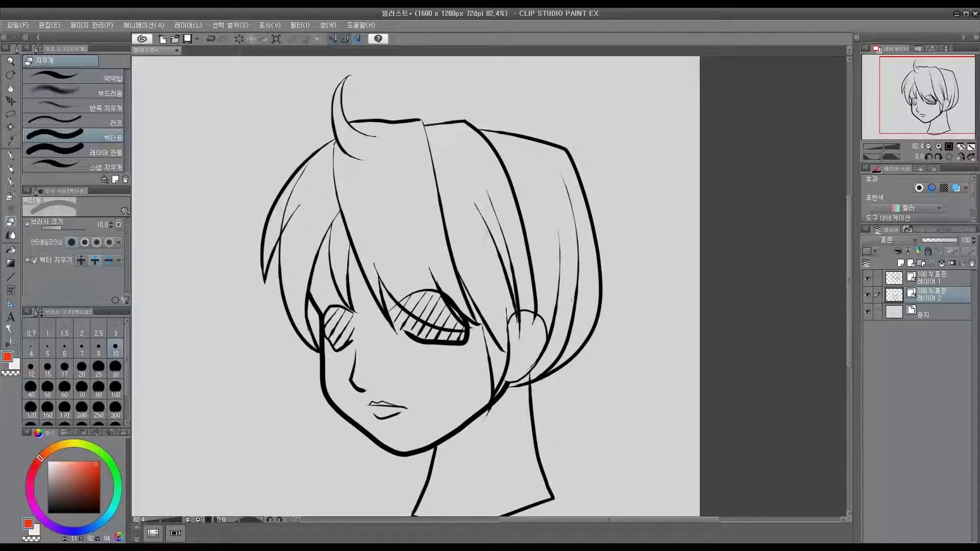
On 레이어 1, erase the strand crossing the outer side lock and the hair lines running into the ear.
left_click_drag(432, 252, 445, 275)
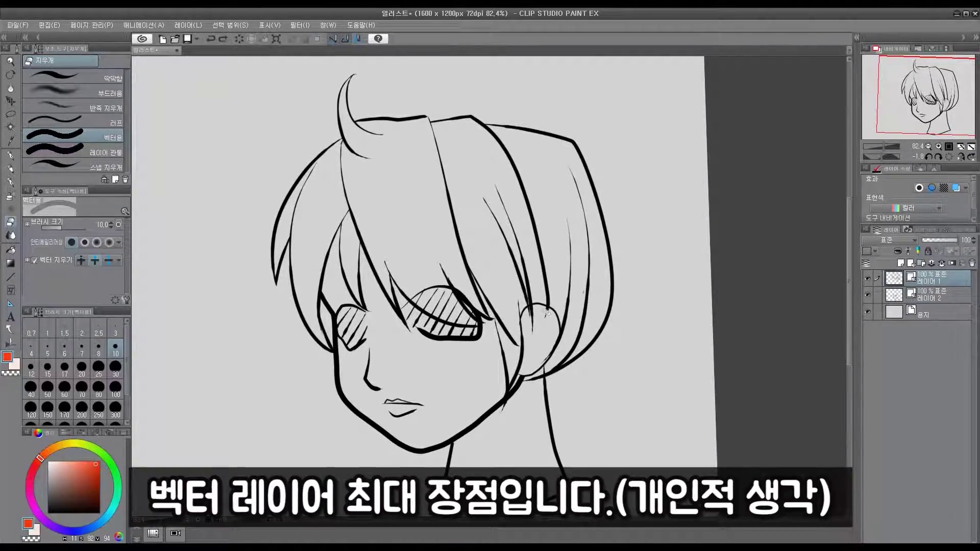
mouse_move(531, 307)
left_mouse_down()
mouse_move(532, 332)
mouse_move(544, 262)
mouse_move(509, 210)
left_mouse_up()
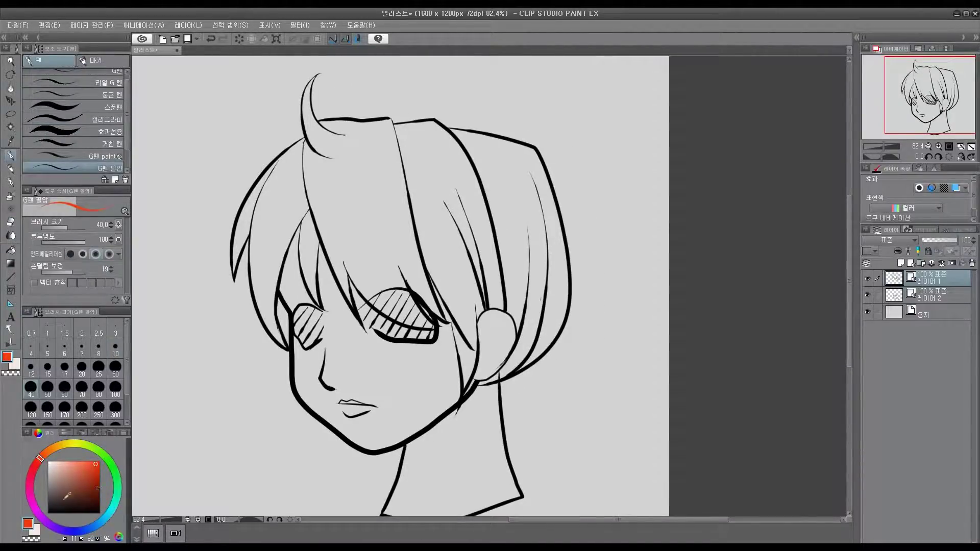
Draw a black half-oval hairpin above the ear with the pressure G-pen at size 40, and erase the hair lines inside it.
left_click_drag(66, 495, 48, 513)
mouse_move(431, 204)
left_mouse_down()
mouse_move(517, 199)
mouse_move(480, 217)
mouse_move(425, 215)
left_mouse_up()
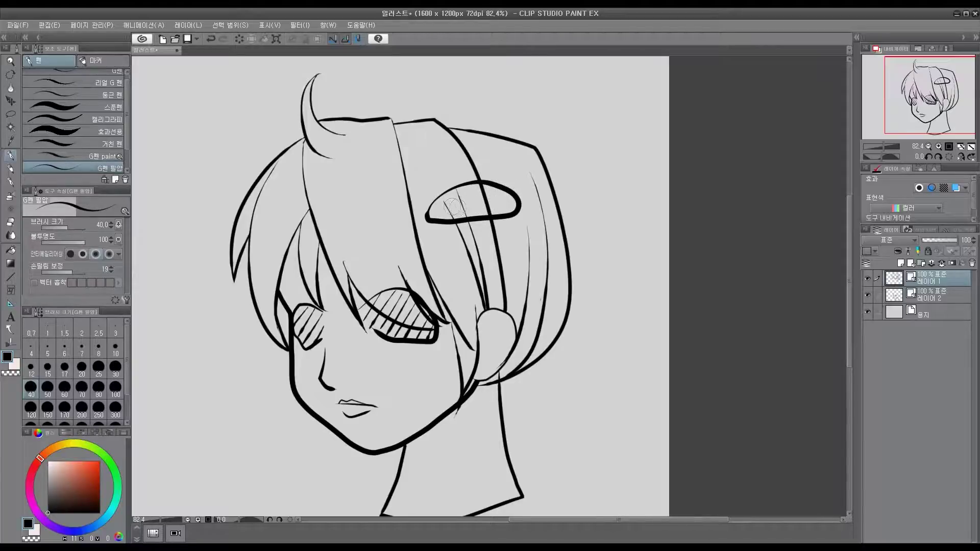
mouse_move(455, 208)
left_mouse_down()
mouse_move(490, 189)
mouse_move(479, 187)
mouse_move(450, 199)
mouse_move(503, 190)
mouse_move(482, 213)
mouse_move(484, 196)
mouse_move(471, 200)
mouse_move(498, 197)
mouse_move(466, 200)
mouse_move(509, 197)
mouse_move(456, 202)
mouse_move(433, 193)
left_mouse_up()
key("e")
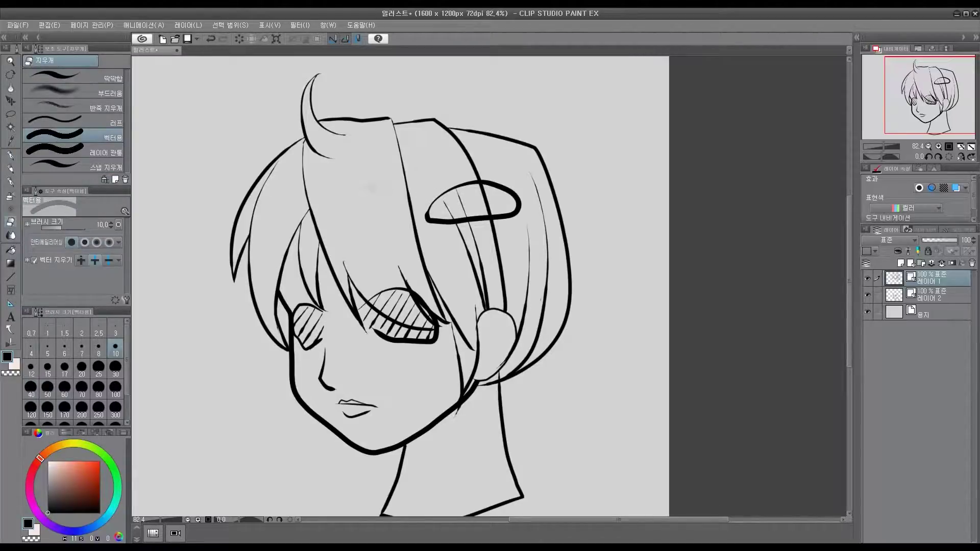
mouse_move(486, 209)
left_mouse_down()
mouse_move(451, 206)
mouse_move(469, 226)
mouse_move(555, 185)
left_mouse_up()
Draw an outward-flicked tuft below the outer side lock on the face side with the pressure G-pen.
key("p")
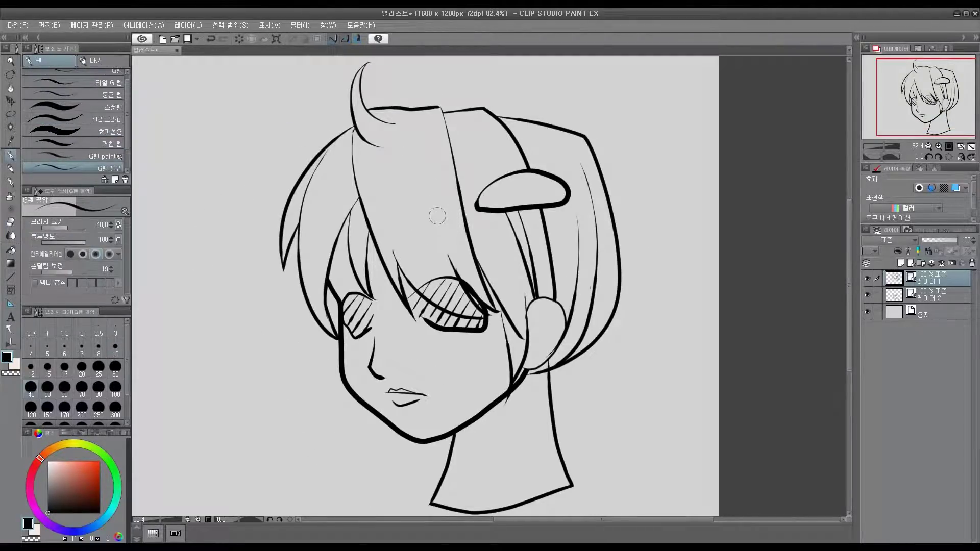
left_click_drag(364, 260, 399, 232)
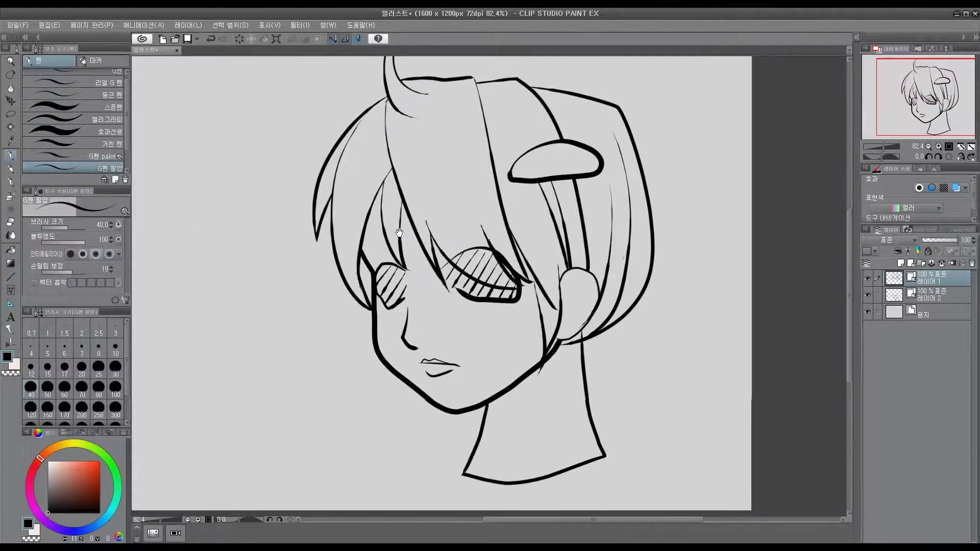
left_click_drag(338, 210, 301, 281)
left_click_drag(358, 235, 319, 281)
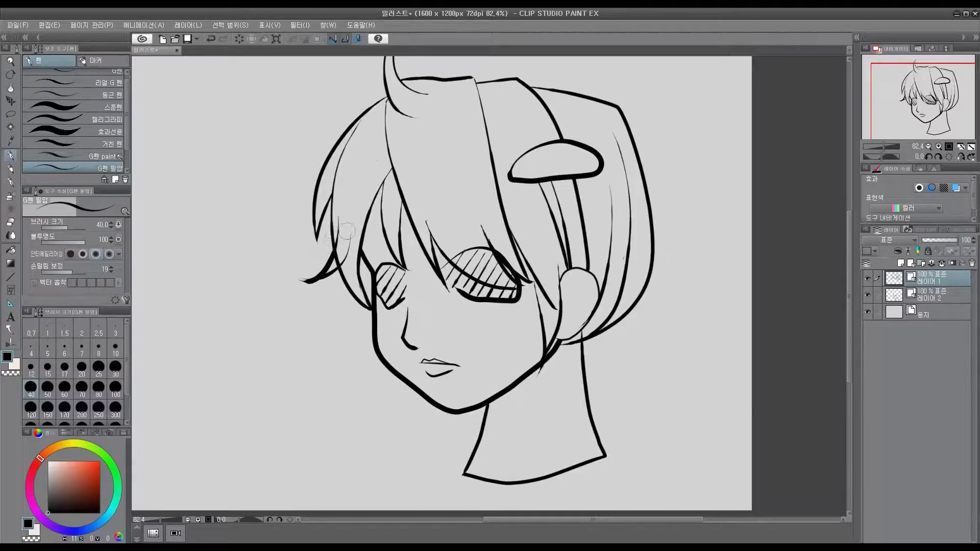
Erase the lines overlapping around the new side tuft, and set the vector eraser size to 150.
key("e")
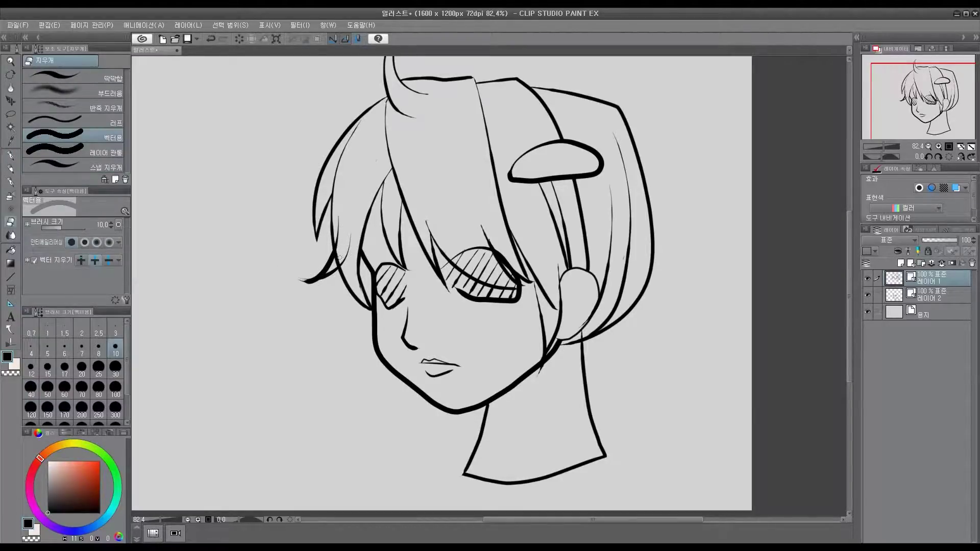
left_click_drag(309, 274, 303, 271)
mouse_move(384, 282)
left_mouse_down()
mouse_move(353, 324)
mouse_move(403, 286)
mouse_move(371, 286)
left_mouse_up()
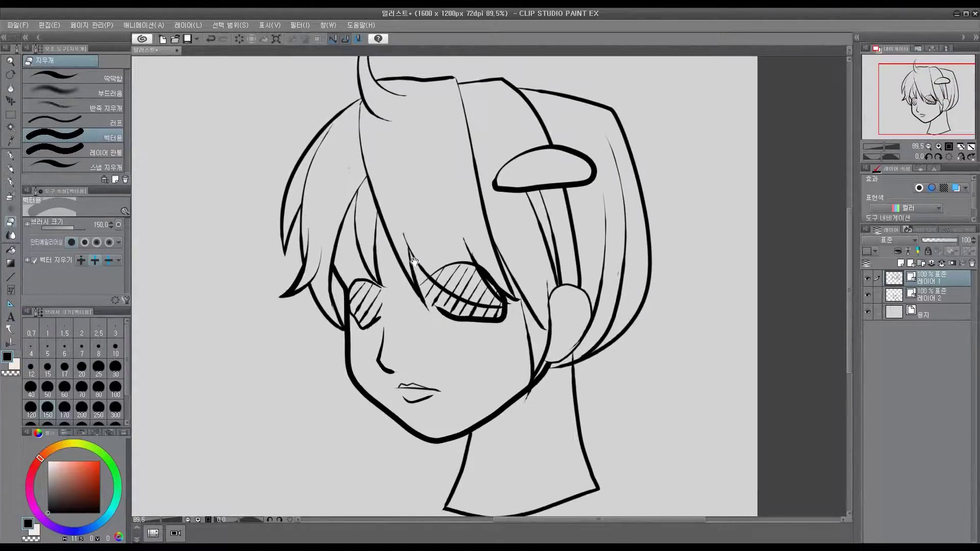
mouse_move(416, 243)
left_mouse_down()
mouse_move(398, 286)
mouse_move(400, 278)
left_mouse_up()
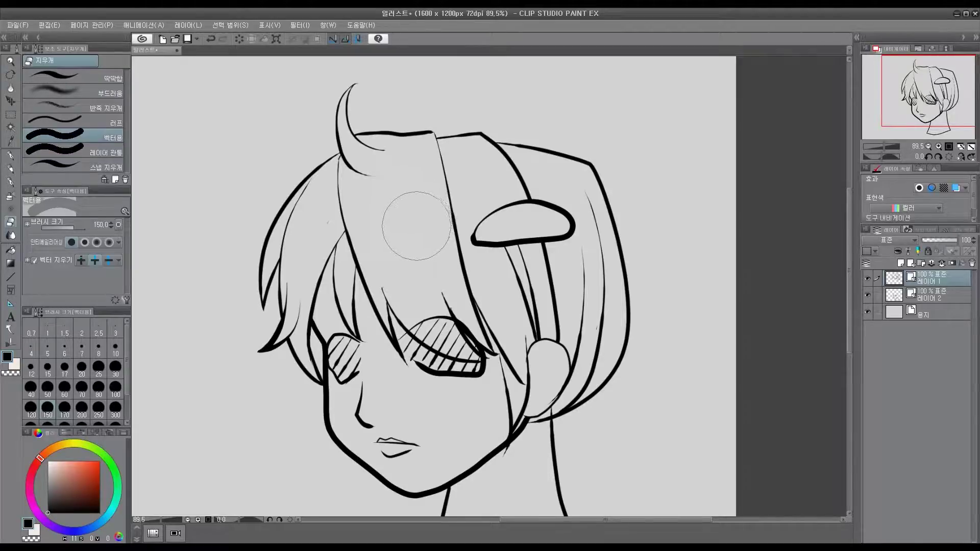
left_click_drag(414, 234, 398, 237)
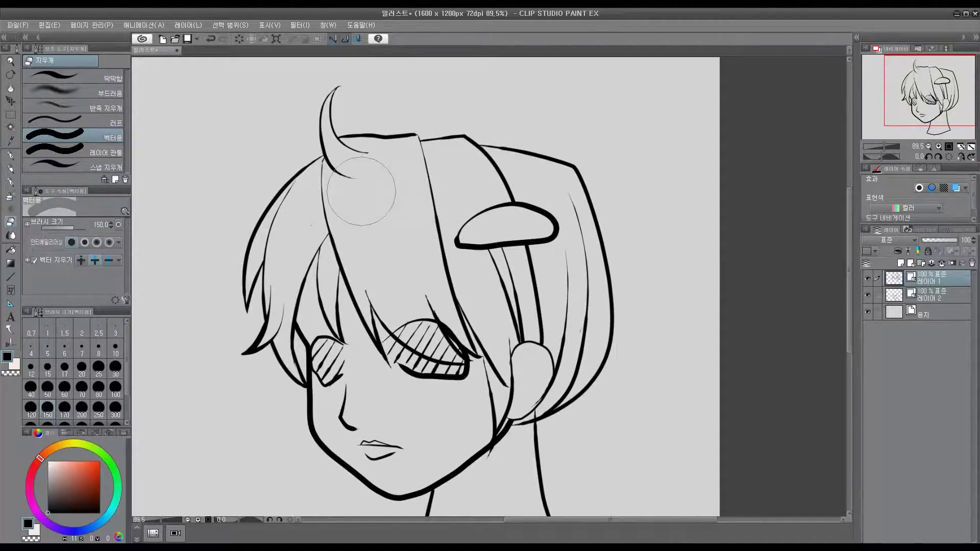
Widen the outer line of the face-side lock and the crown line corners using line width correction (선폭 수정) at 1.0.
key("y")
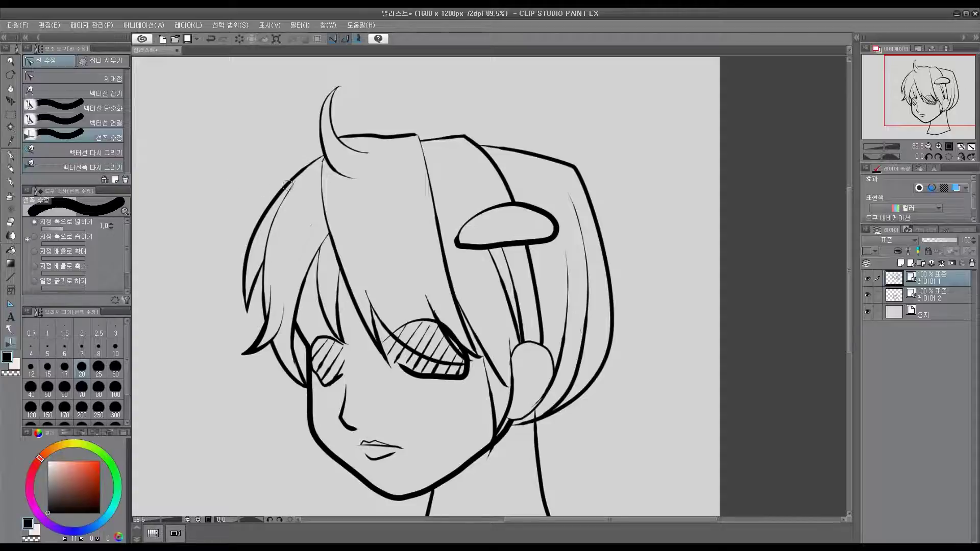
left_click_drag(291, 215, 310, 221)
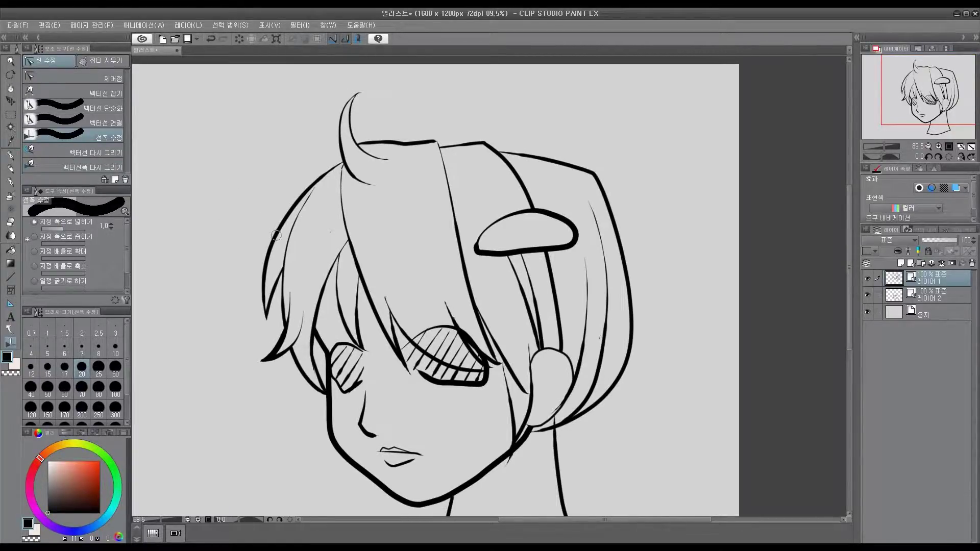
mouse_move(277, 230)
left_mouse_down()
mouse_move(293, 244)
mouse_move(296, 213)
mouse_move(283, 229)
left_mouse_up()
mouse_move(434, 139)
left_mouse_down()
mouse_move(424, 141)
mouse_move(511, 152)
left_mouse_up()
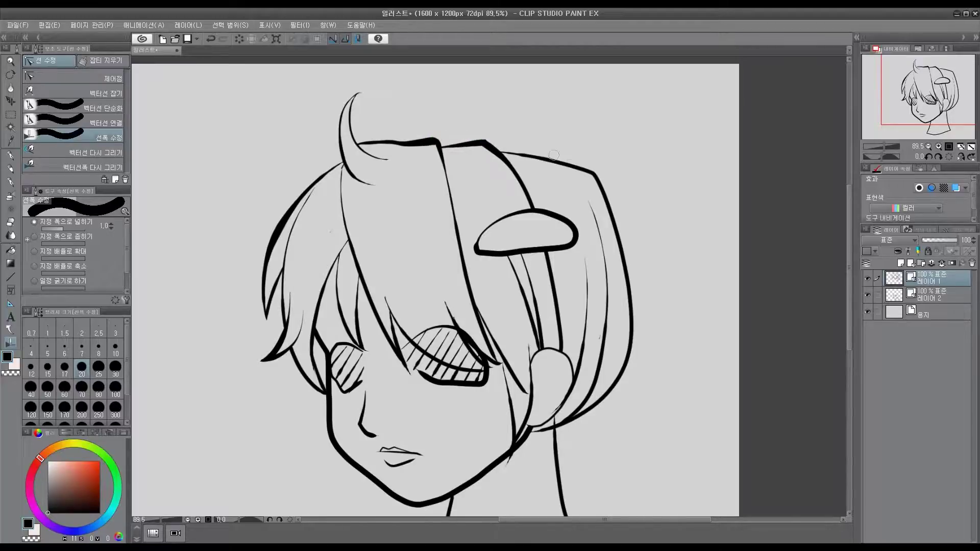
Widen the upper corner and lower curve of the back hair outline, an outer side strand, and the bangs tips.
mouse_move(590, 170)
left_mouse_down()
mouse_move(519, 152)
mouse_move(579, 162)
left_mouse_up()
scroll(587, 259, "down", 3)
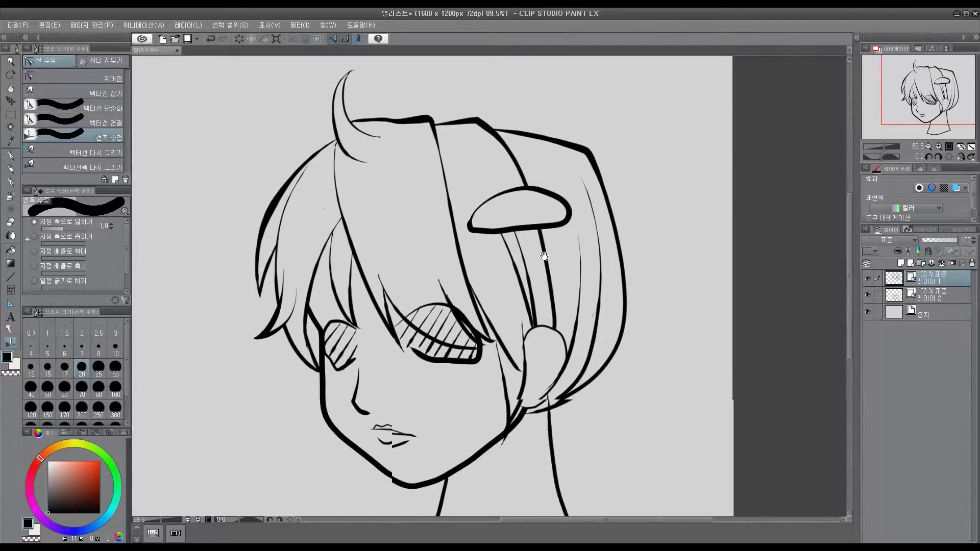
mouse_move(572, 266)
left_mouse_down()
mouse_move(572, 274)
mouse_move(577, 251)
left_mouse_up()
scroll(279, 206, "up", 2)
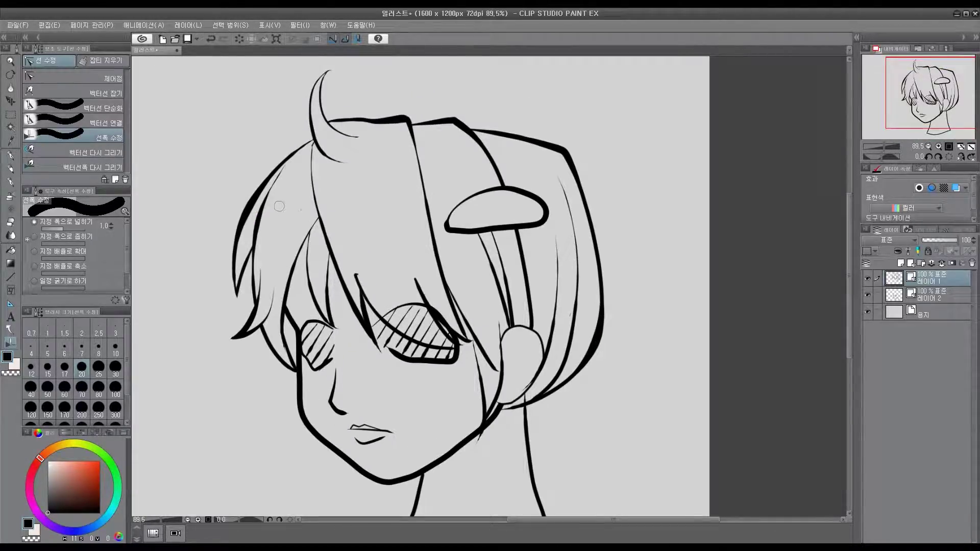
Switch line width correction to narrowing (지정 폭으로 좁히기), and thin the outer side lock line and a bangs strand tip.
left_click(70, 236)
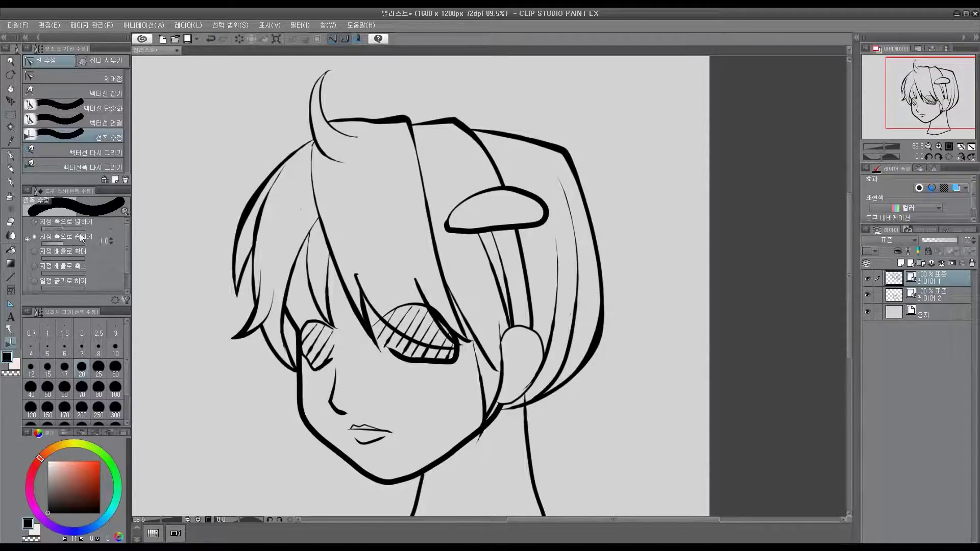
left_click(247, 209)
left_click(248, 208)
left_click(249, 206)
left_click(421, 287)
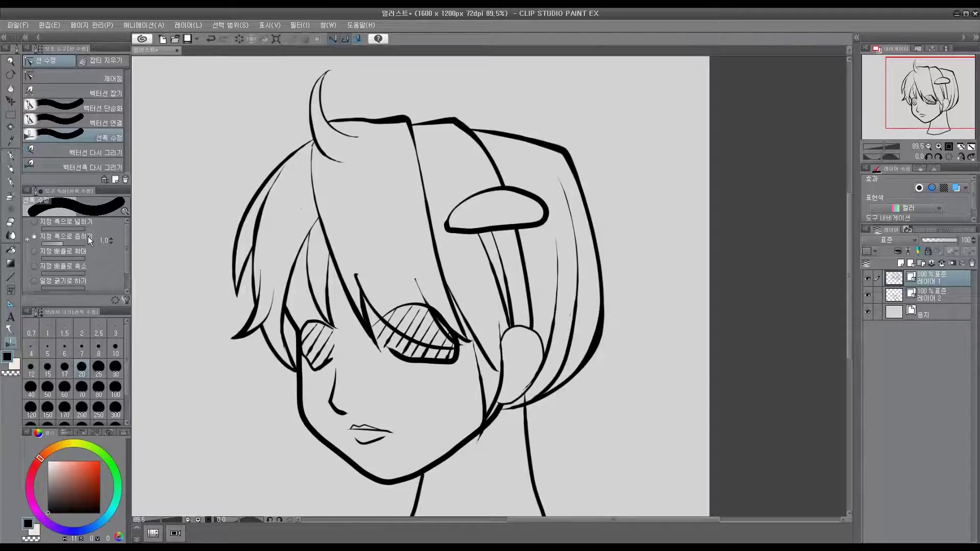
Switch line width correction to widening (지정 폭으로 넓히기) and thicken the neck outlines on 레이어 2.
left_click(90, 222)
left_click_drag(365, 332, 350, 221)
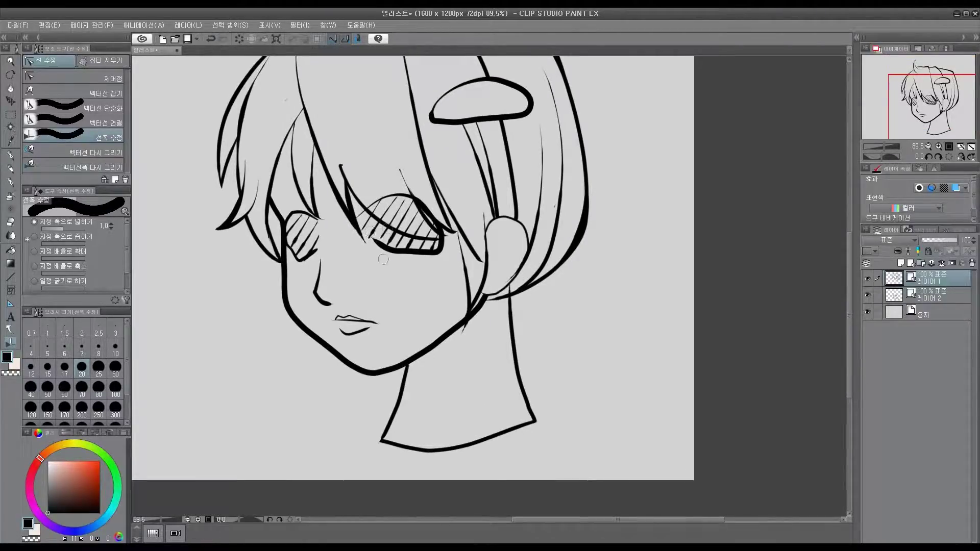
left_click(929, 293)
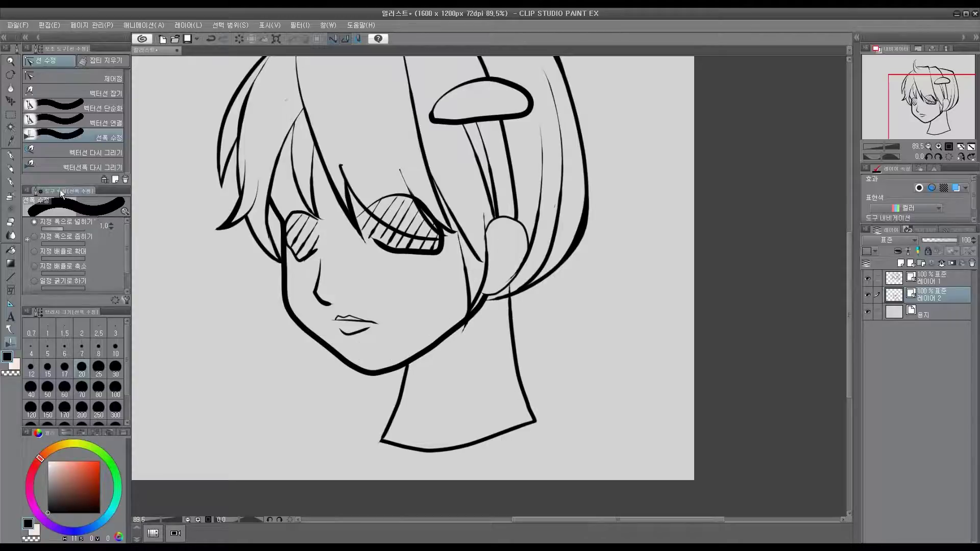
left_click_drag(383, 435, 409, 366)
mouse_move(482, 436)
left_mouse_down()
mouse_move(421, 449)
mouse_move(385, 442)
left_mouse_up()
mouse_move(509, 302)
left_mouse_down()
mouse_move(526, 422)
mouse_move(468, 446)
mouse_move(397, 403)
mouse_move(423, 361)
left_mouse_up()
scroll(423, 361, "up", 2)
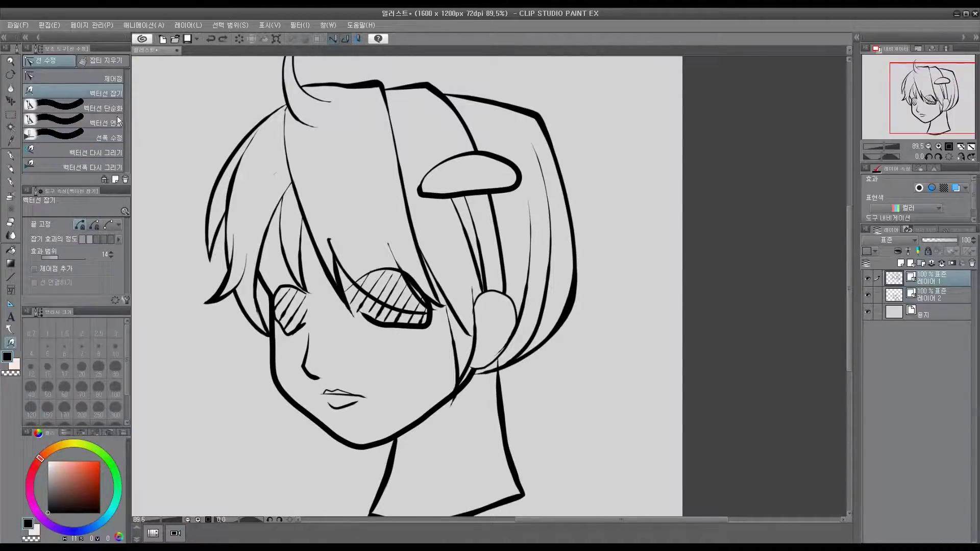
Draw a curved test hair strand with a pointed lower tip beside the head on 레이어 1, using the G펜 필압 pen at size 30.
left_click(108, 105)
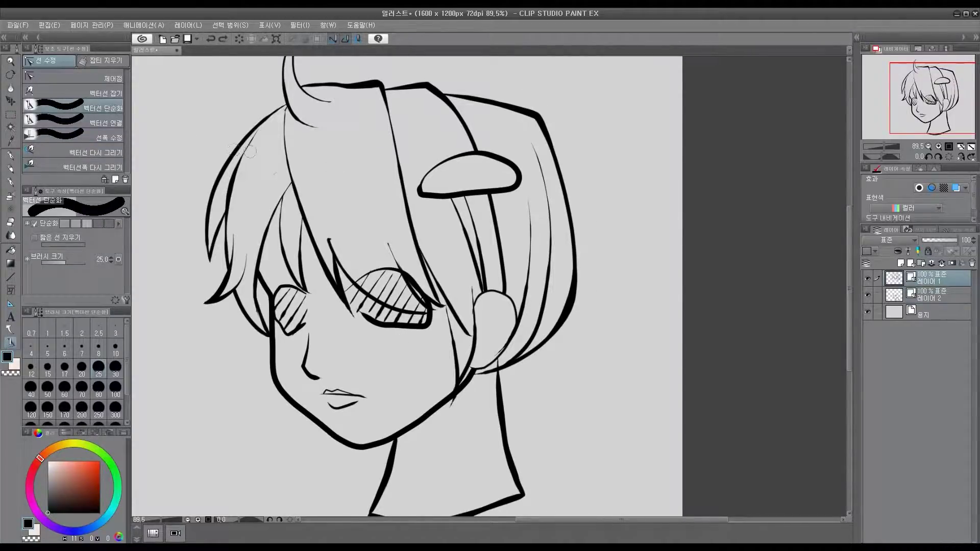
mouse_move(317, 284)
left_mouse_down()
mouse_move(355, 344)
mouse_move(380, 317)
mouse_move(428, 314)
left_mouse_up()
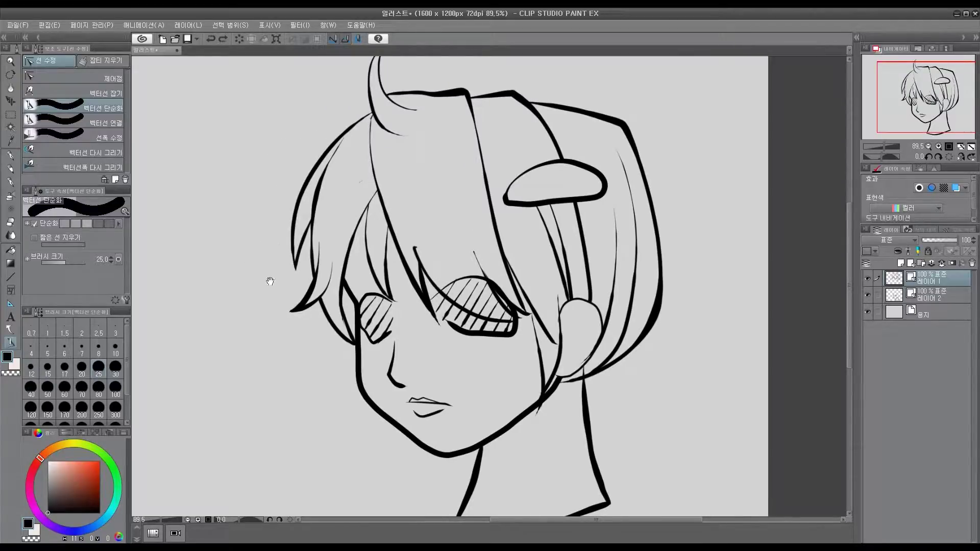
left_click_drag(269, 281, 328, 284)
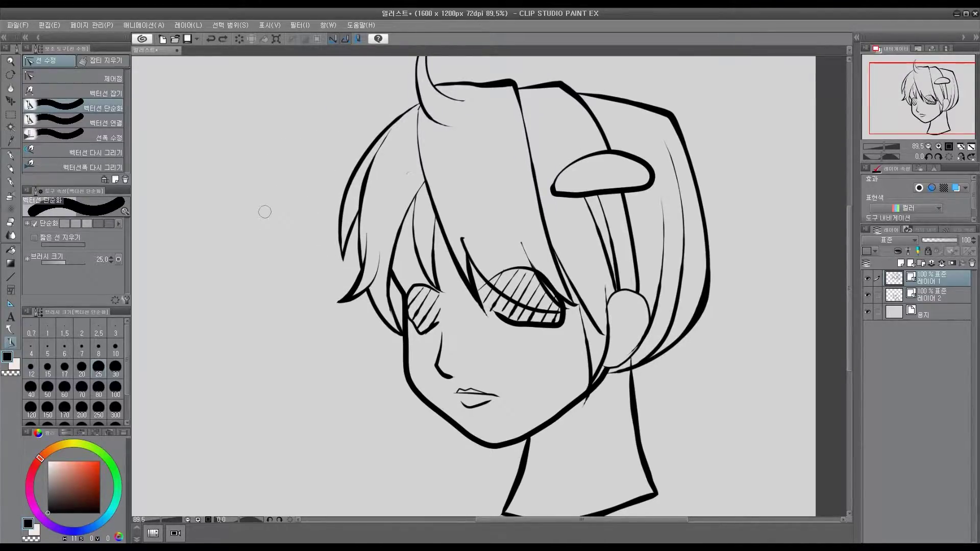
key("p")
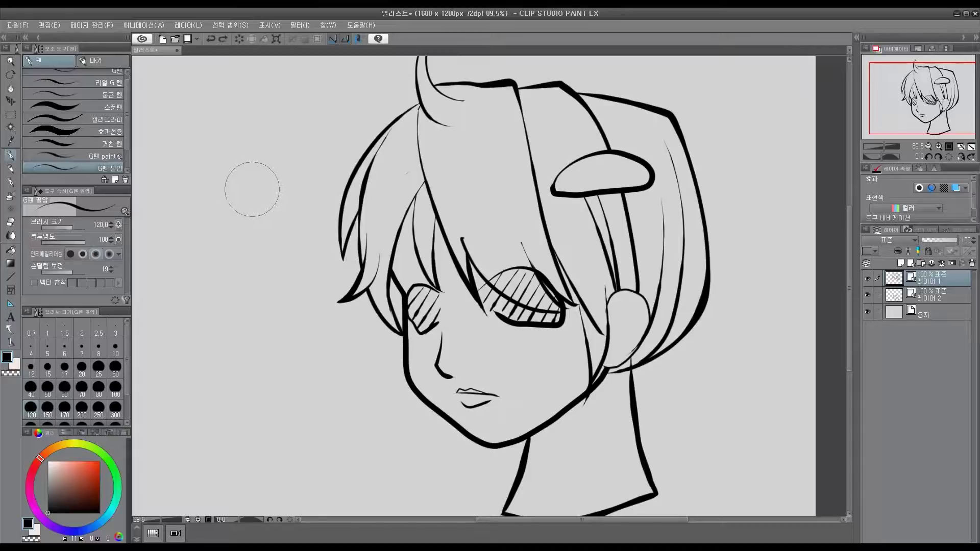
key("bracketleft")
key("bracketleft")
key("bracketleft")
key("bracketleft")
key("bracketleft")
key("bracketleft")
key("bracketleft")
mouse_move(268, 141)
left_mouse_down()
mouse_move(217, 203)
mouse_move(208, 284)
mouse_move(235, 368)
mouse_move(257, 397)
mouse_move(250, 348)
mouse_move(262, 284)
mouse_move(310, 190)
left_mouse_up()
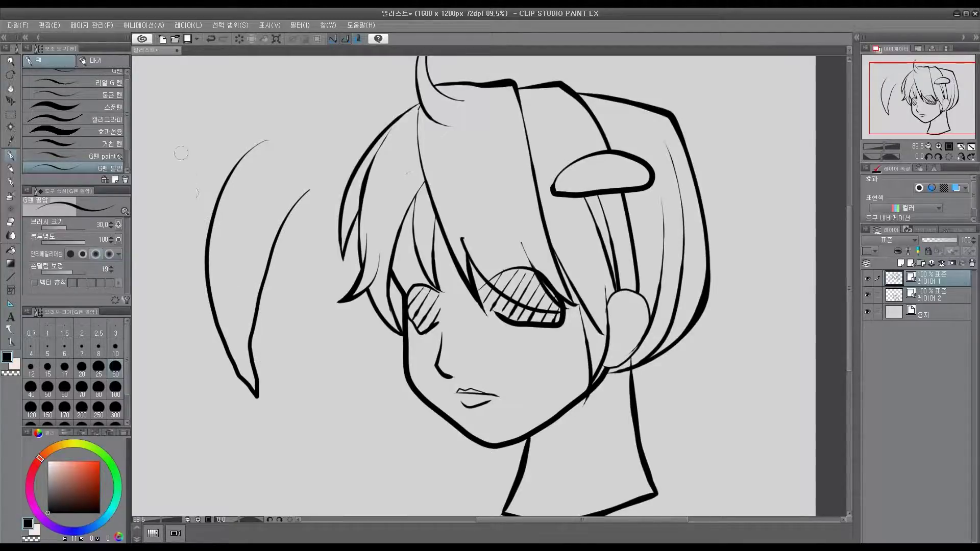
Simplify the test strand's lower tip and inner curve with 벡터선 단순화 at size 25, and display its control points.
key("y")
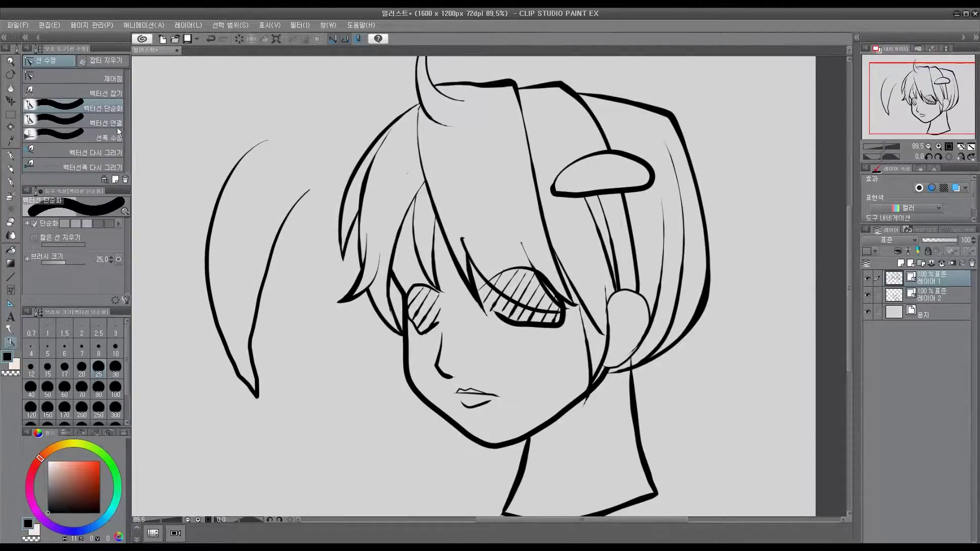
mouse_move(287, 329)
left_mouse_down()
mouse_move(326, 273)
mouse_move(277, 317)
mouse_move(281, 329)
mouse_move(293, 265)
mouse_move(310, 245)
mouse_move(284, 273)
left_mouse_up()
left_click_drag(266, 325, 282, 296)
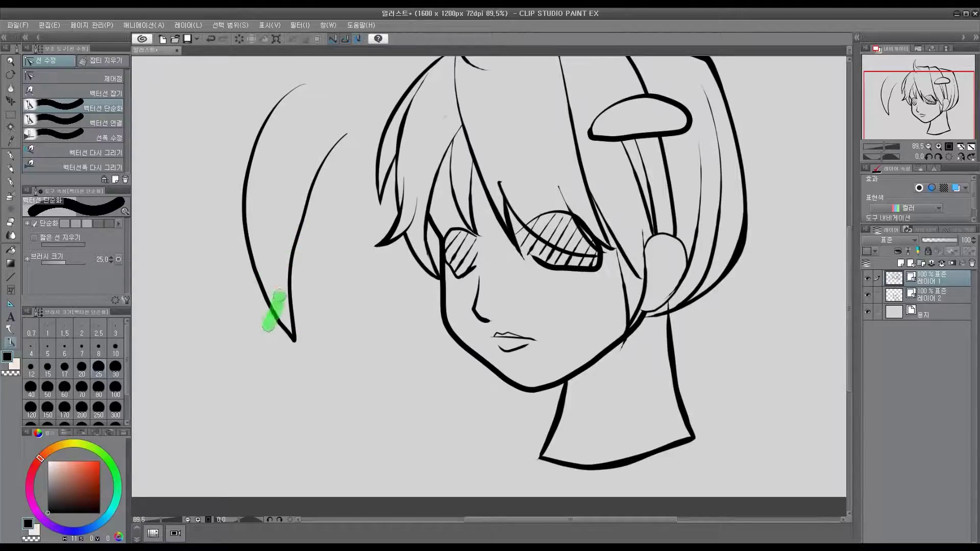
left_click_drag(302, 155, 295, 218)
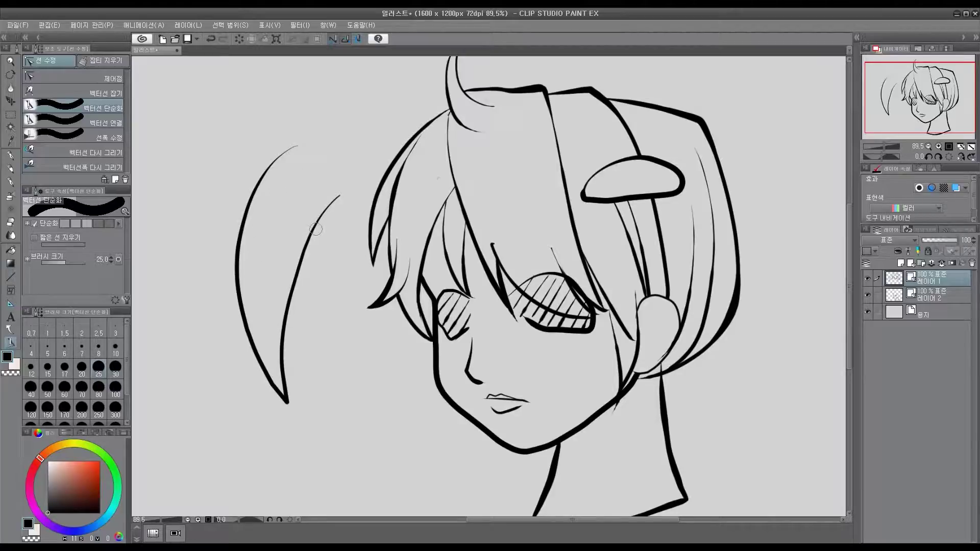
left_click_drag(299, 314, 278, 319)
key("o")
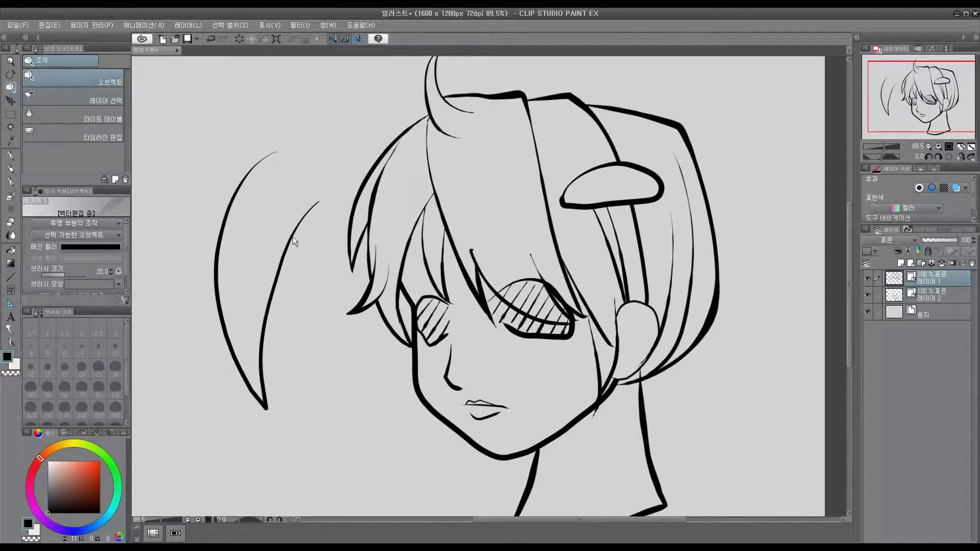
left_click(281, 272)
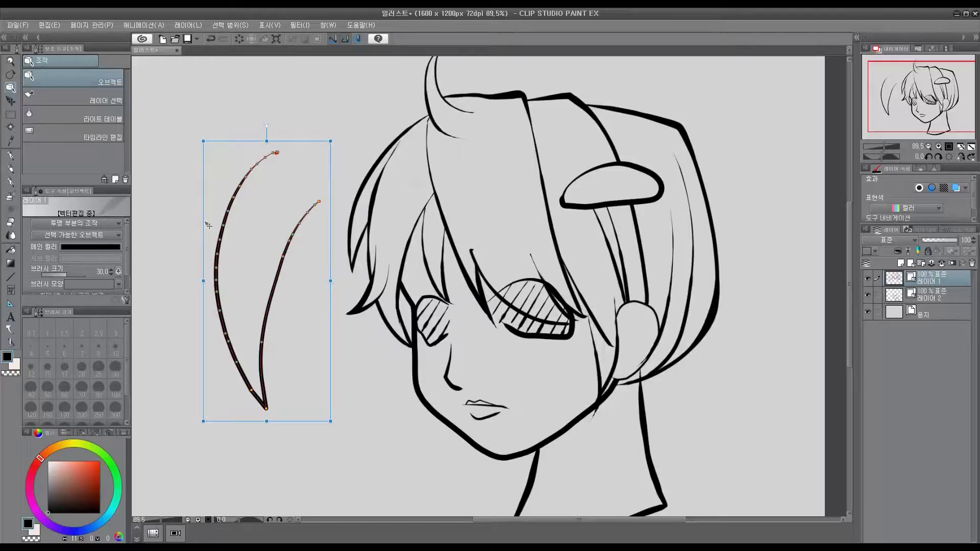
Simplify the test strand's outer curve with repeated 벡터선 단순화 passes, and check its control points.
key("y")
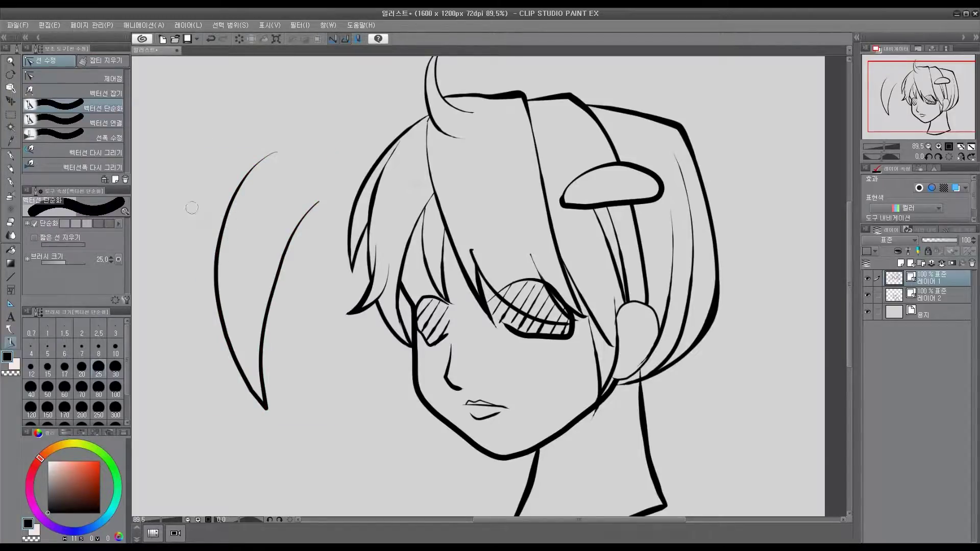
left_click_drag(239, 225, 207, 247)
left_click_drag(218, 285, 219, 289)
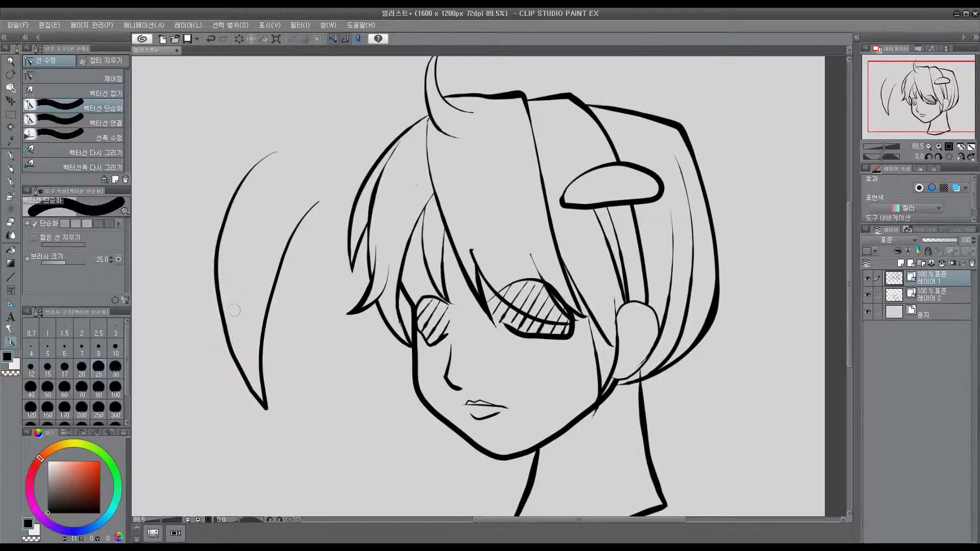
mouse_move(237, 228)
left_mouse_down()
mouse_move(226, 357)
mouse_move(244, 383)
mouse_move(213, 307)
mouse_move(245, 393)
left_mouse_up()
mouse_move(232, 232)
left_mouse_down()
mouse_move(212, 305)
mouse_move(245, 403)
left_mouse_up()
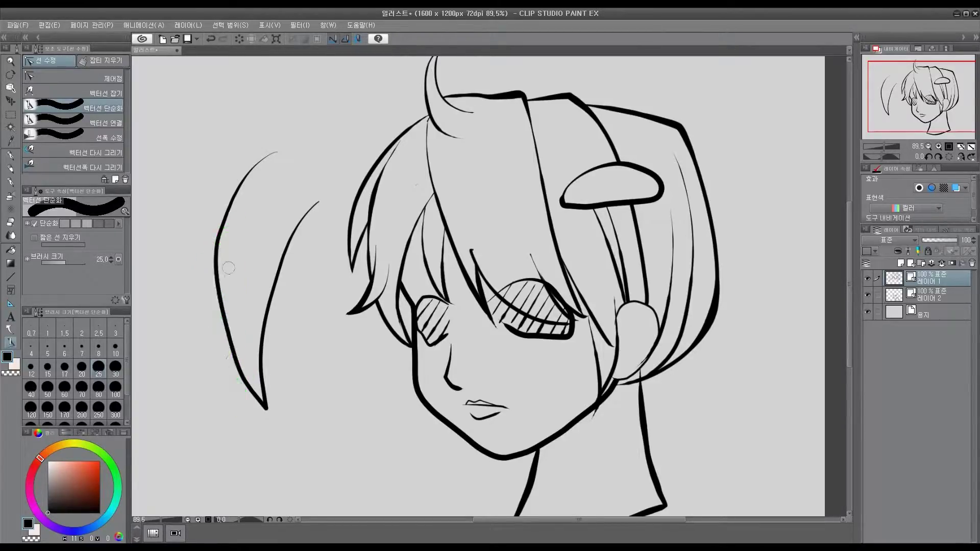
mouse_move(228, 214)
left_mouse_down()
mouse_move(221, 294)
mouse_move(246, 401)
mouse_move(244, 326)
left_mouse_up()
key("o")
left_click(216, 247)
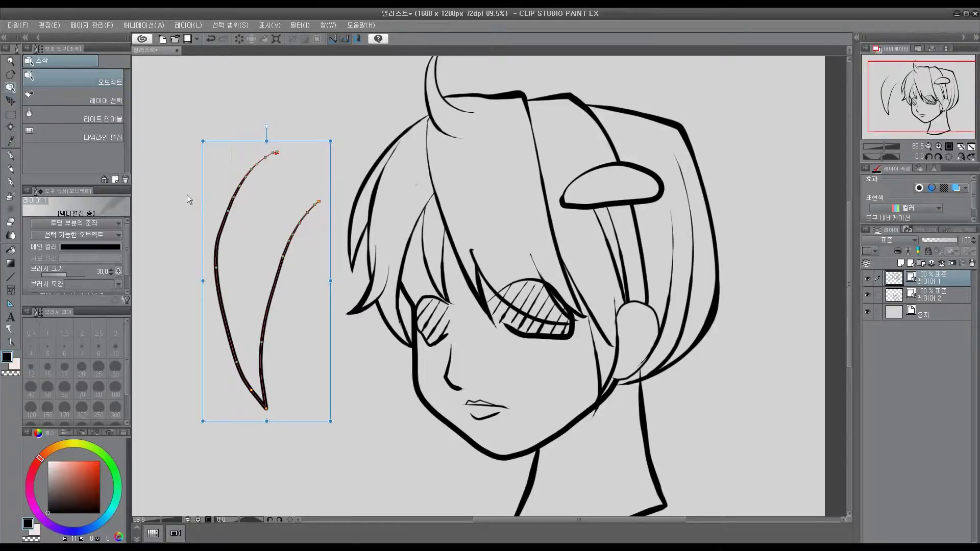
Remove the test strand beside the head and ready the vector eraser (벡터용).
key("p")
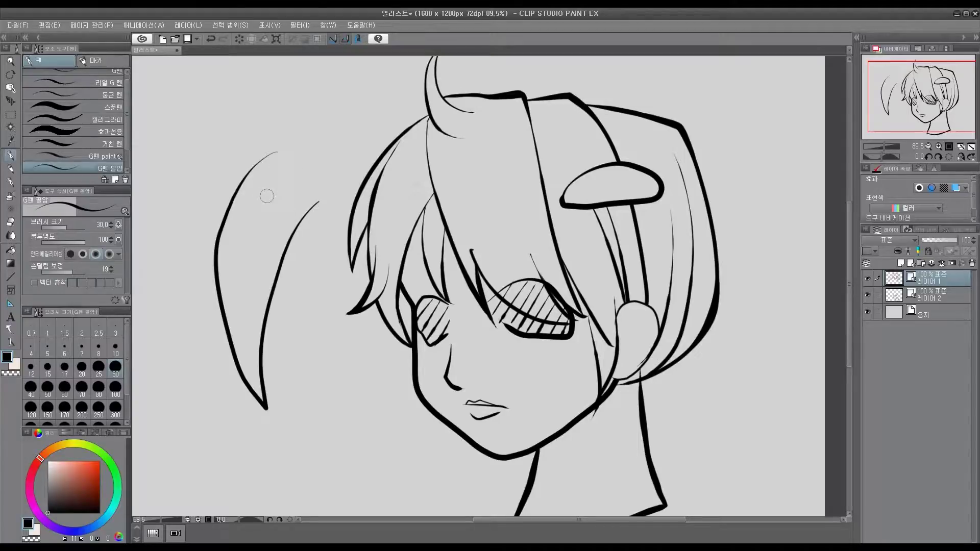
key("ctrl+z")
key("e")
scroll(330, 284, "down", 1)
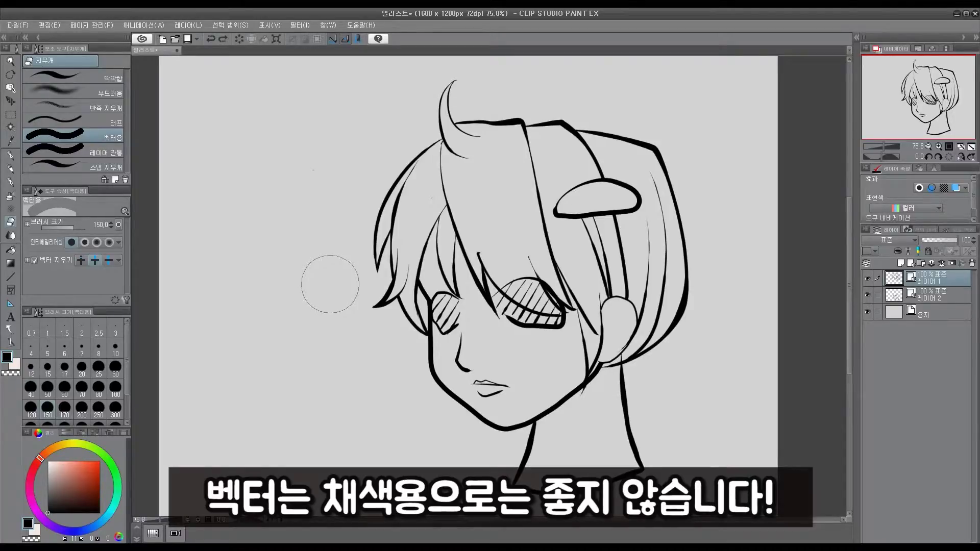
Choose a golden yellow (H 41, S 61, V 85) and paint a large solid area beside the head with the pen at size 250.
left_click(79, 468)
left_click(69, 443)
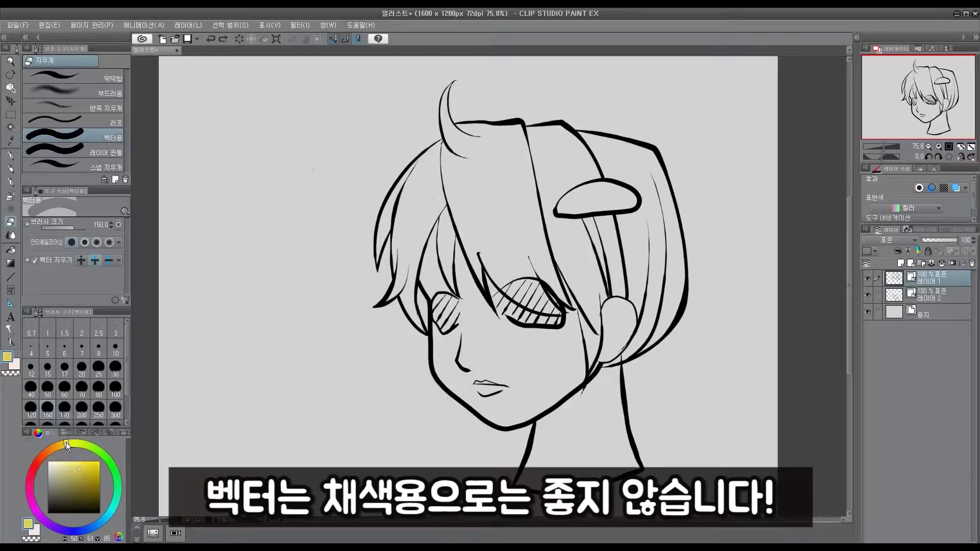
left_click_drag(66, 442, 59, 444)
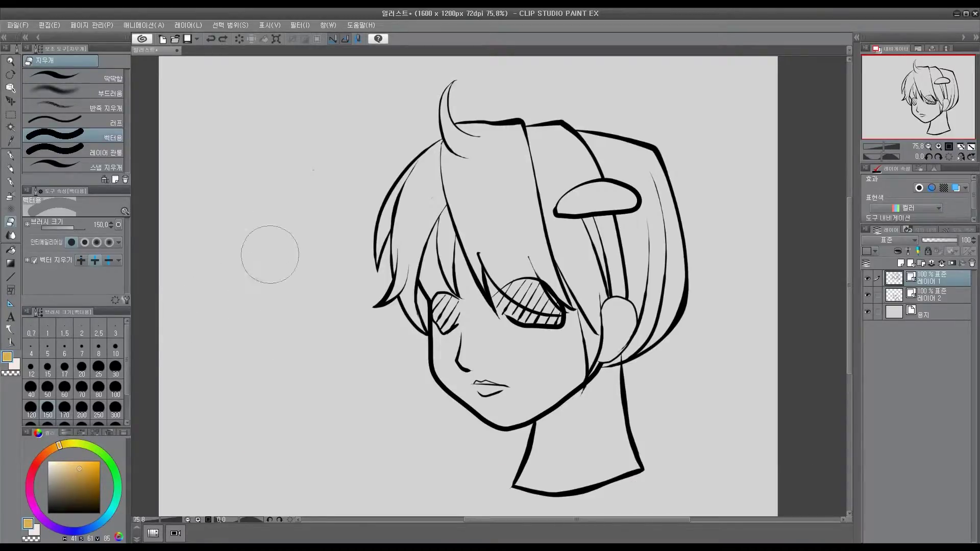
key("p")
mouse_move(232, 258)
left_mouse_down()
mouse_move(275, 210)
mouse_move(237, 293)
mouse_move(262, 333)
mouse_move(327, 380)
left_mouse_up()
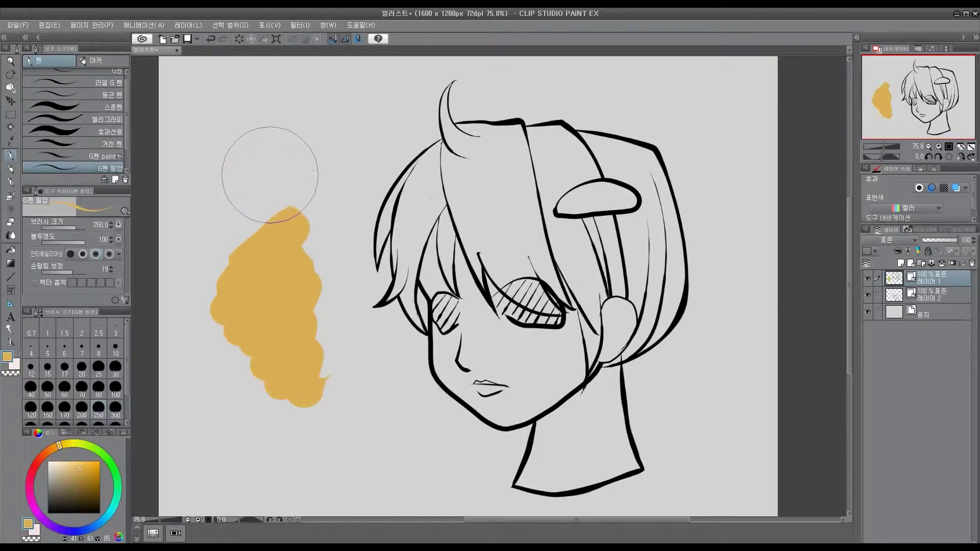
mouse_move(276, 123)
left_mouse_down()
mouse_move(281, 148)
mouse_move(219, 293)
mouse_move(207, 405)
mouse_move(245, 368)
left_mouse_up()
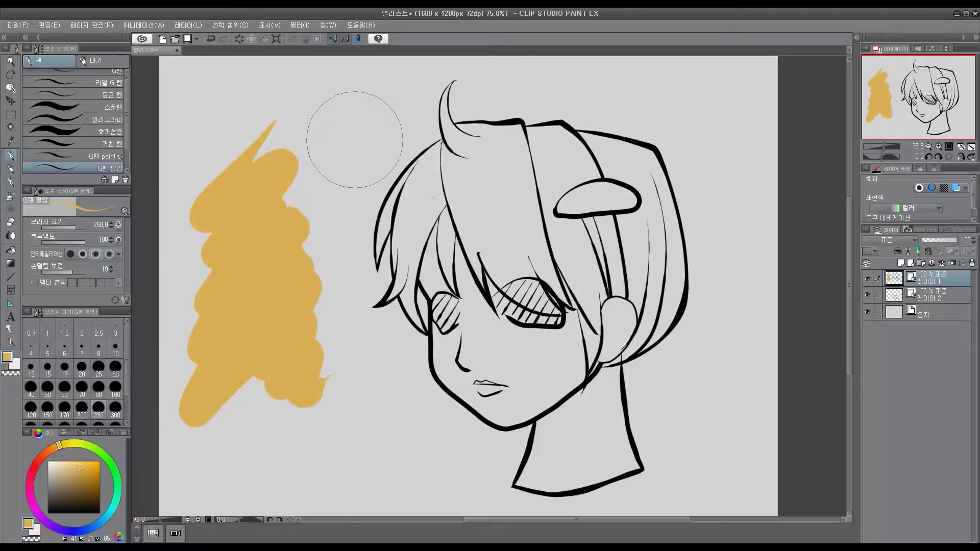
mouse_move(360, 136)
left_mouse_down()
mouse_move(336, 315)
mouse_move(327, 457)
mouse_move(337, 158)
mouse_move(286, 415)
mouse_move(290, 270)
mouse_move(330, 121)
mouse_move(271, 317)
mouse_move(284, 418)
mouse_move(300, 436)
mouse_move(309, 286)
mouse_move(336, 349)
mouse_move(351, 436)
mouse_move(327, 296)
mouse_move(330, 393)
mouse_move(325, 332)
mouse_move(333, 352)
mouse_move(345, 168)
mouse_move(373, 128)
left_mouse_up()
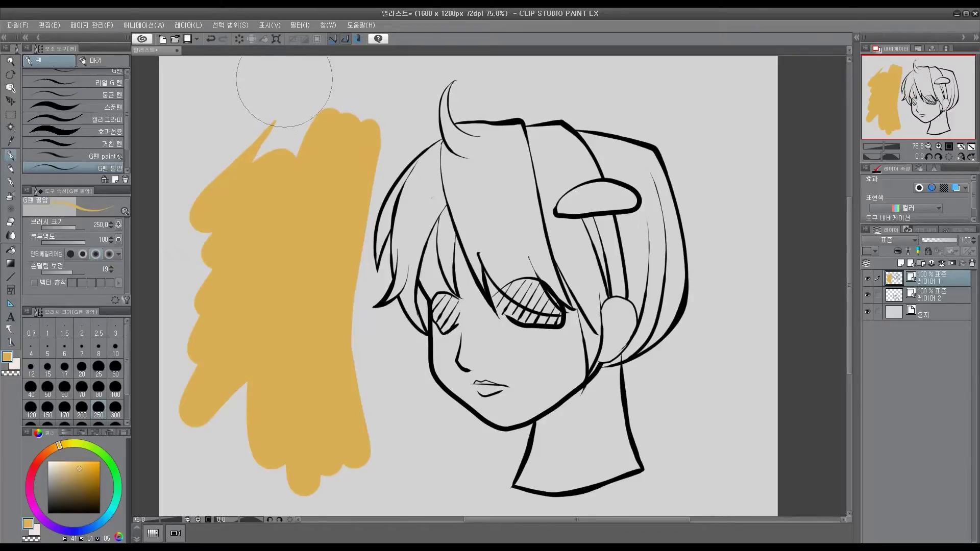
Make a rectangular selection above the yellow area, paint across it with the size 250 pen, and deselect.
key("m")
left_click_drag(191, 74, 254, 155)
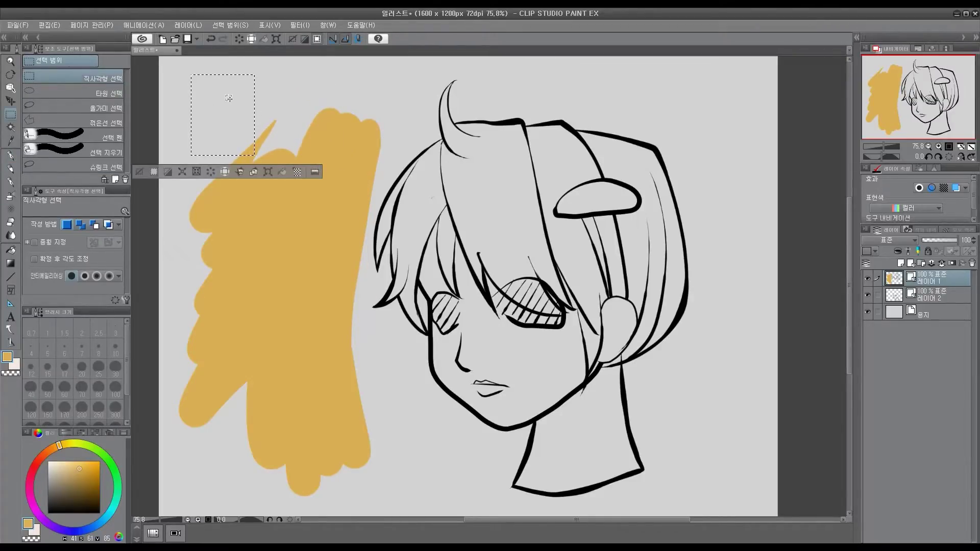
key("p")
left_click_drag(232, 103, 219, 123)
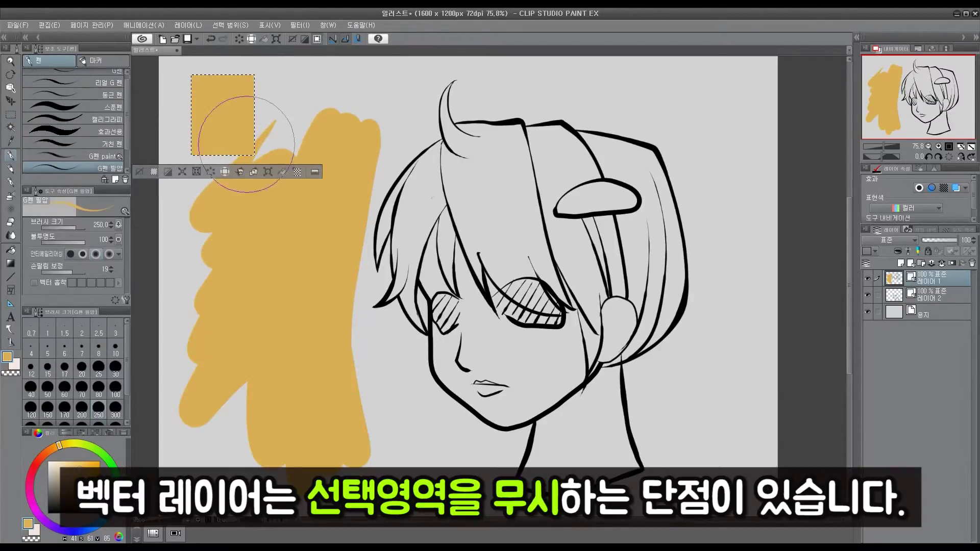
mouse_move(234, 61)
left_mouse_down()
mouse_move(377, 127)
mouse_move(236, 118)
mouse_move(292, 118)
left_mouse_up()
key("ctrl+d")
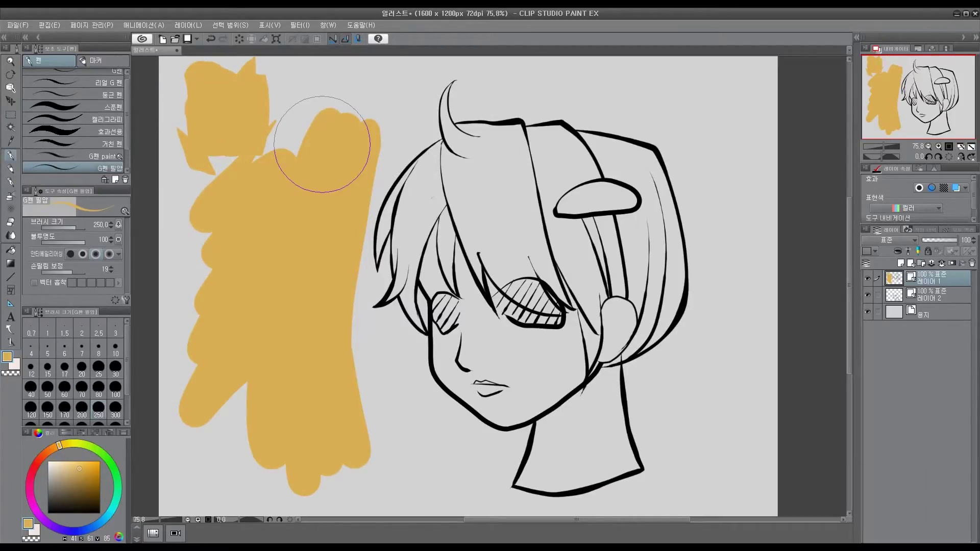